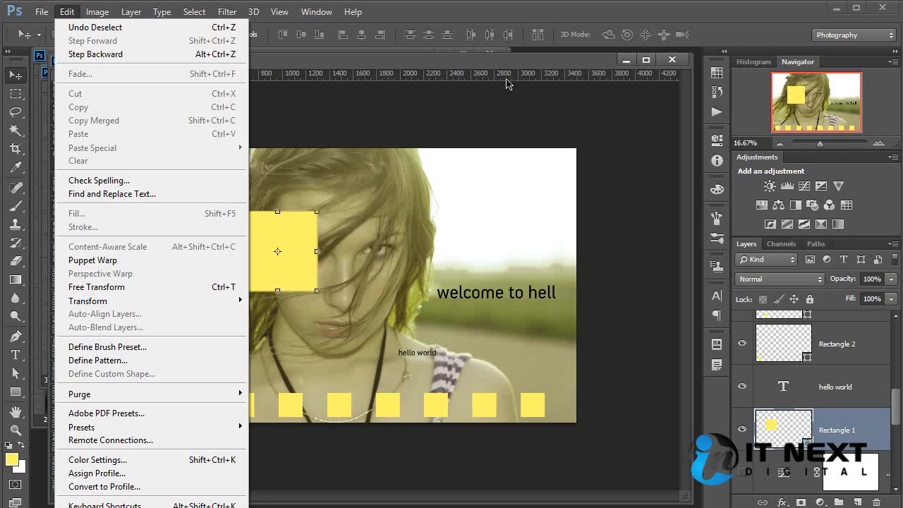
# Step: Move the fourth, third and second small yellow squares out of the bottom row to scattered positions around the girl's chin and neck
pyautogui.click(529, 67)
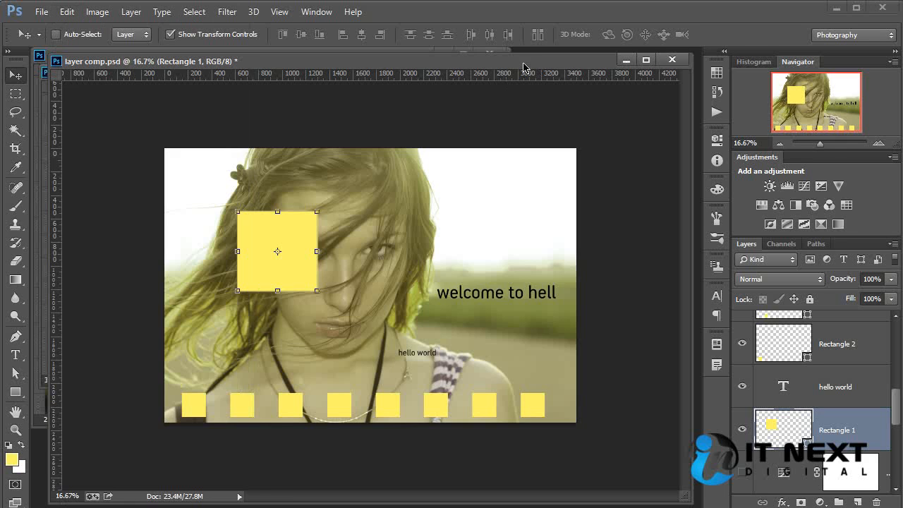
pyautogui.keyDown('ctrl'); pyautogui.click(338, 403); pyautogui.keyUp('ctrl')
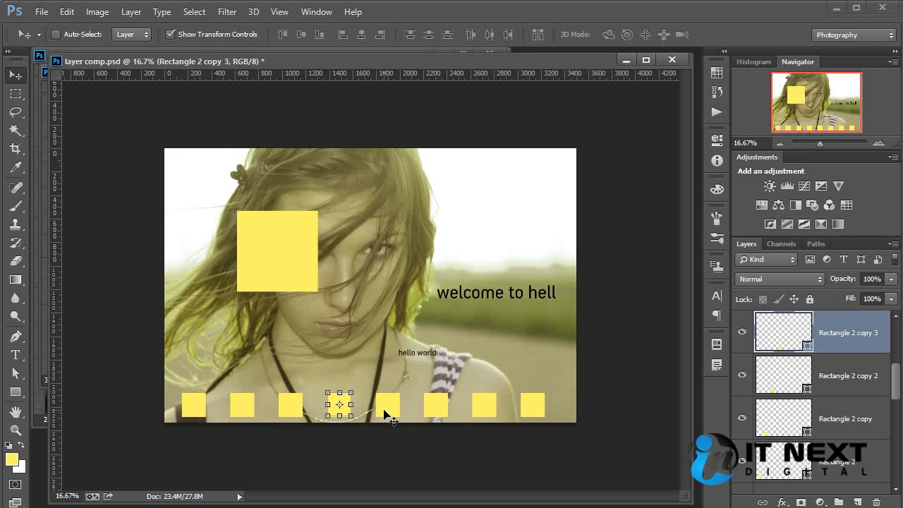
pyautogui.moveTo(384, 411); pyautogui.dragTo(382, 347)
pyautogui.keyDown('ctrl'); pyautogui.click(299, 400); pyautogui.keyUp('ctrl')
pyautogui.moveTo(330, 409); pyautogui.dragTo(282, 348)
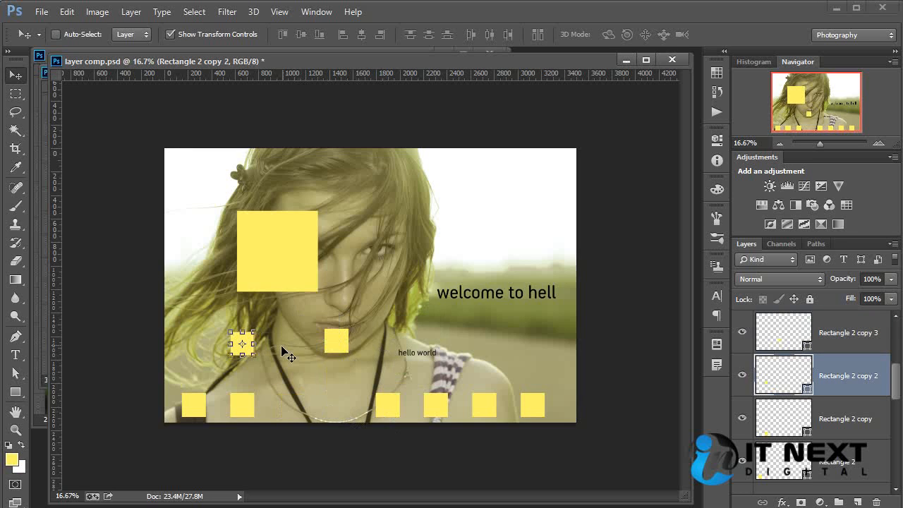
pyautogui.keyDown('ctrl'); pyautogui.click(253, 407); pyautogui.keyUp('ctrl')
pyautogui.moveTo(339, 409); pyautogui.dragTo(402, 380)
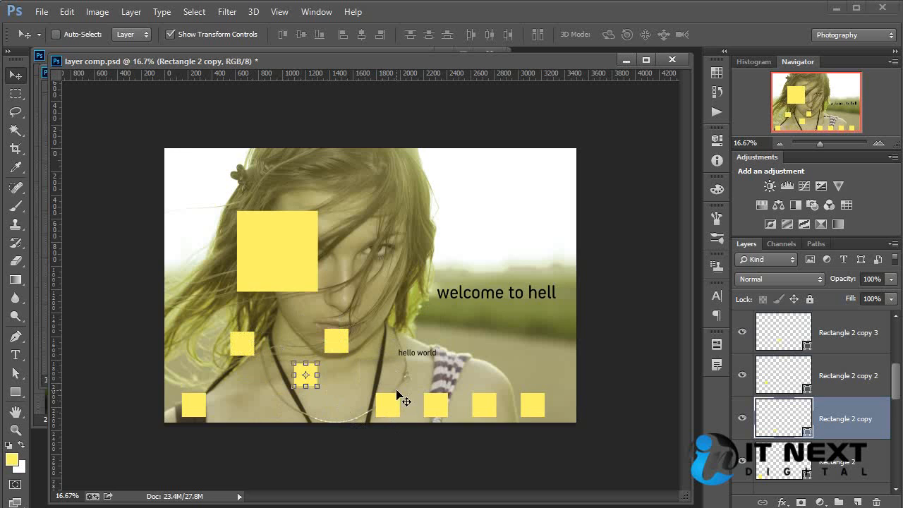
# Step: Step backward through the three square moves, and step forward three times to restore them
pyautogui.hotkey('ctrl', 'alt', 'z')
pyautogui.hotkey('ctrl', 'alt', 'z')
pyautogui.hotkey('ctrl', 'alt', 'z')
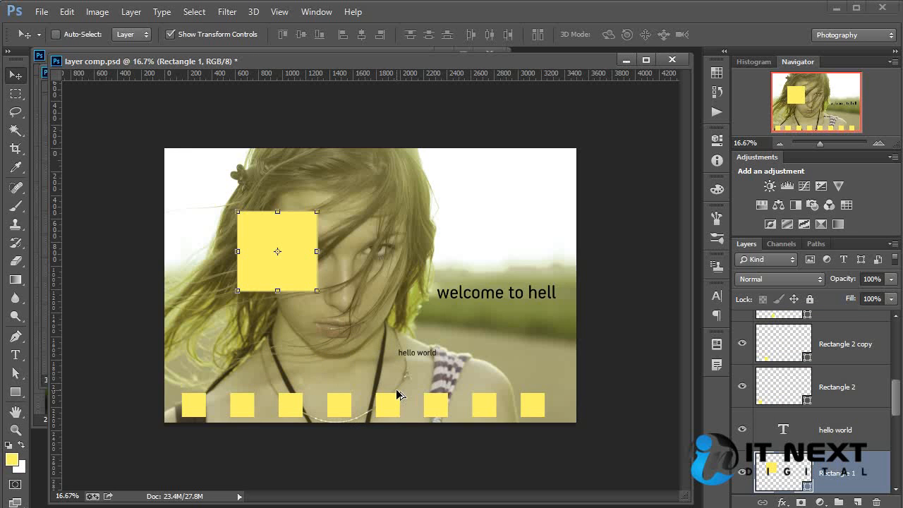
pyautogui.hotkey('shift', 'ctrl', 'z')
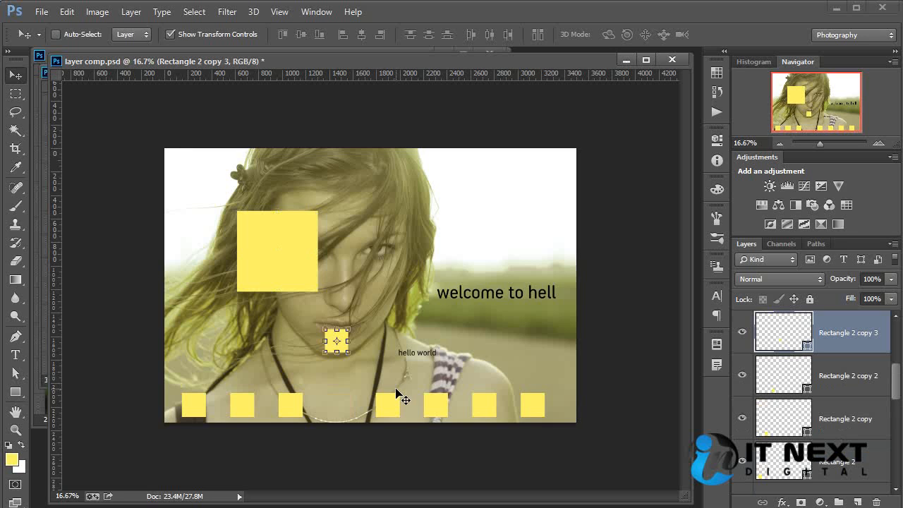
pyautogui.hotkey('ctrl', 'shift', 'z')
pyautogui.hotkey('ctrl', 'shift', 'z')
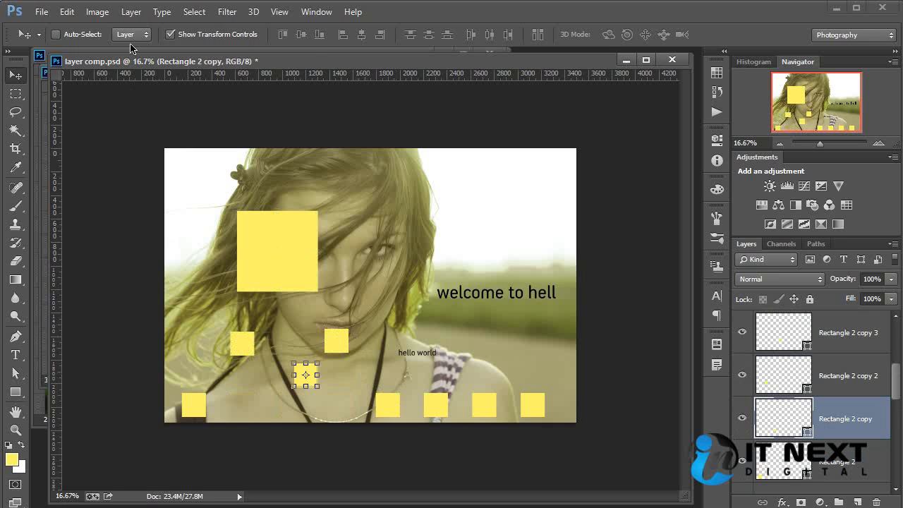
pyautogui.click(67, 12)
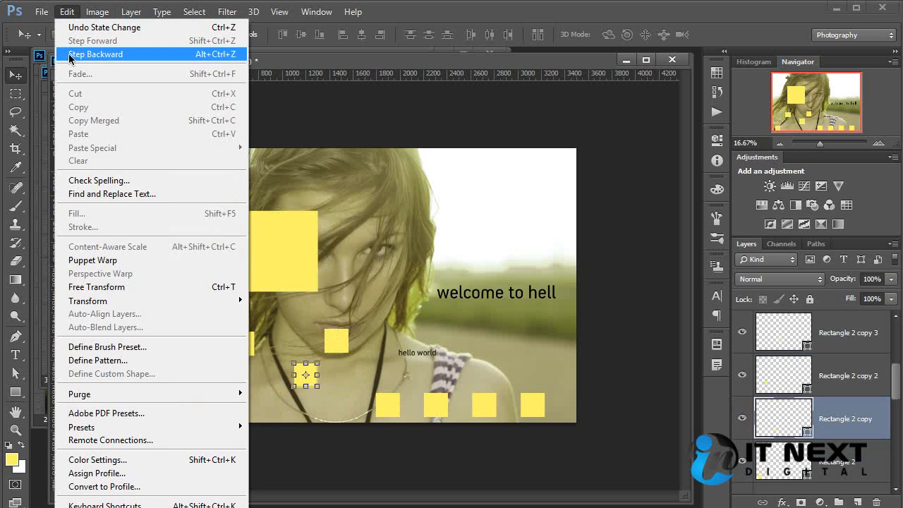
pyautogui.click(487, 27)
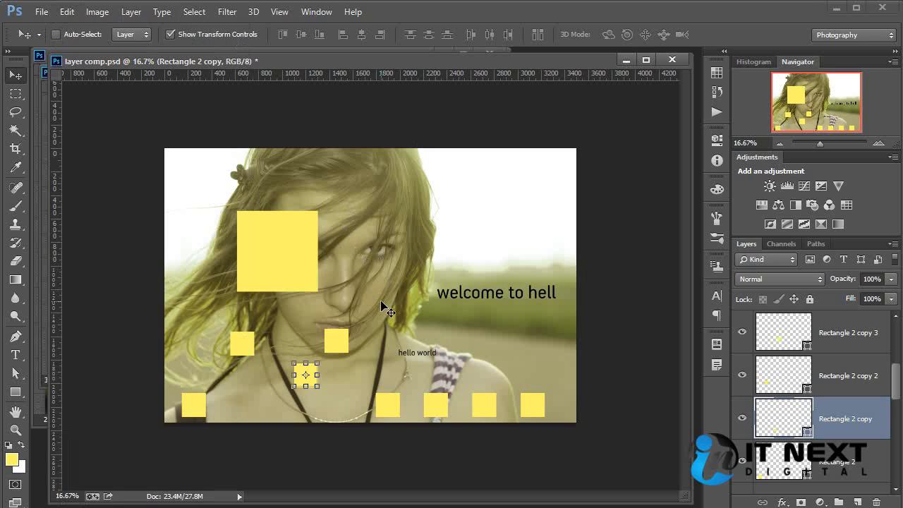
pyautogui.click(74, 17)
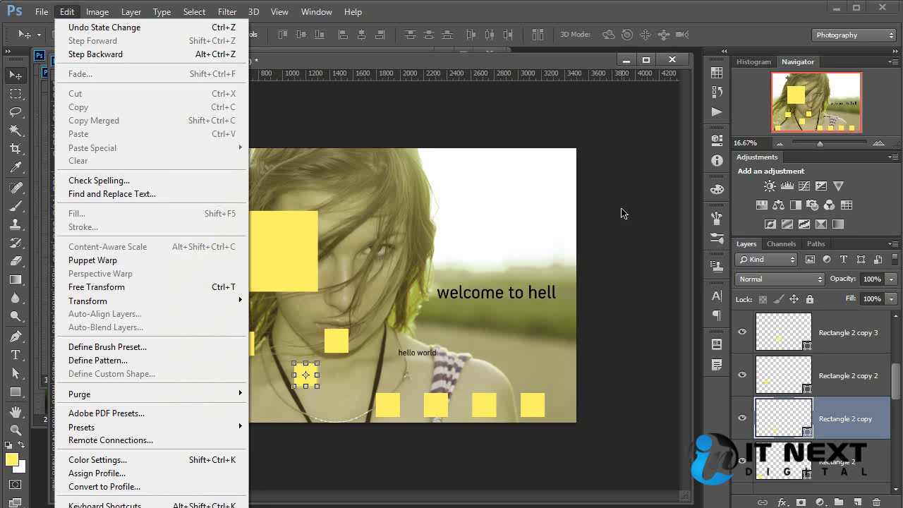
pyautogui.click(648, 294)
# Step: Apply a Gaussian Blur with a radius of 60.7 pixels to the Background layer
pyautogui.moveTo(896, 379); pyautogui.dragTo(896, 459)
pyautogui.click(836, 474)
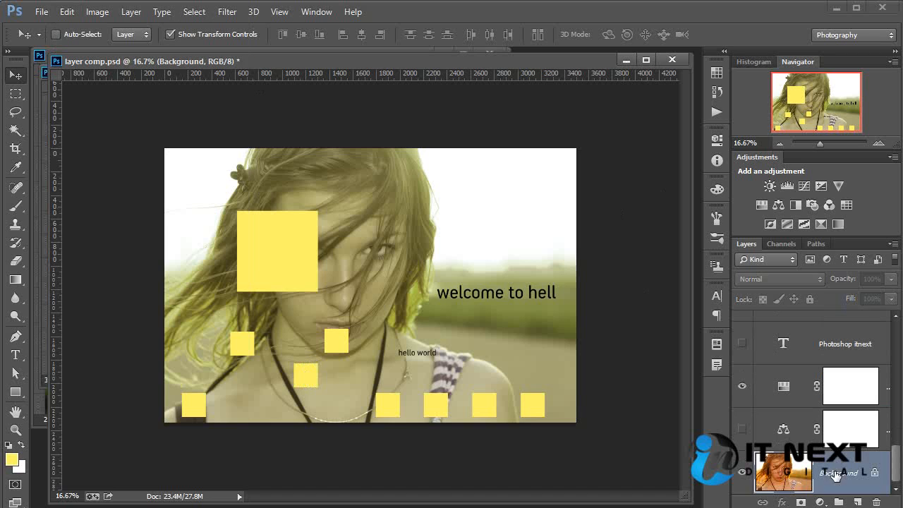
pyautogui.click(227, 12)
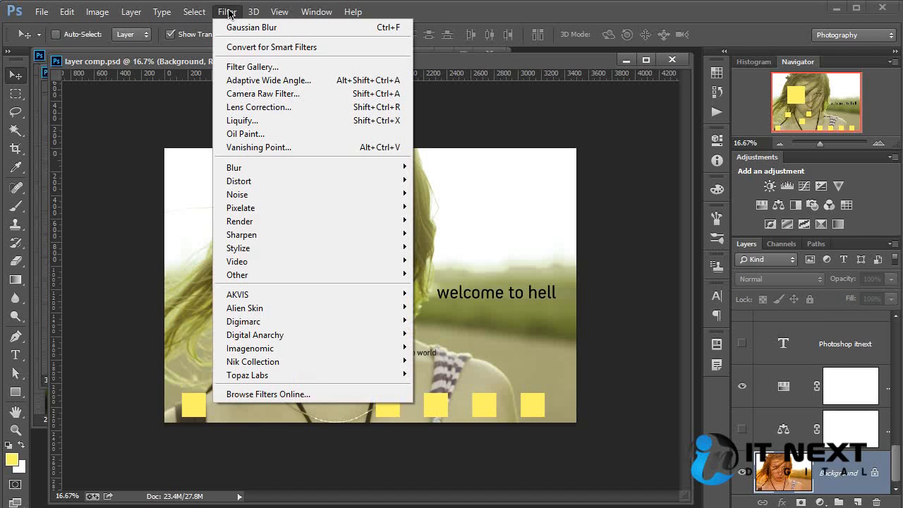
pyautogui.moveTo(298, 167)
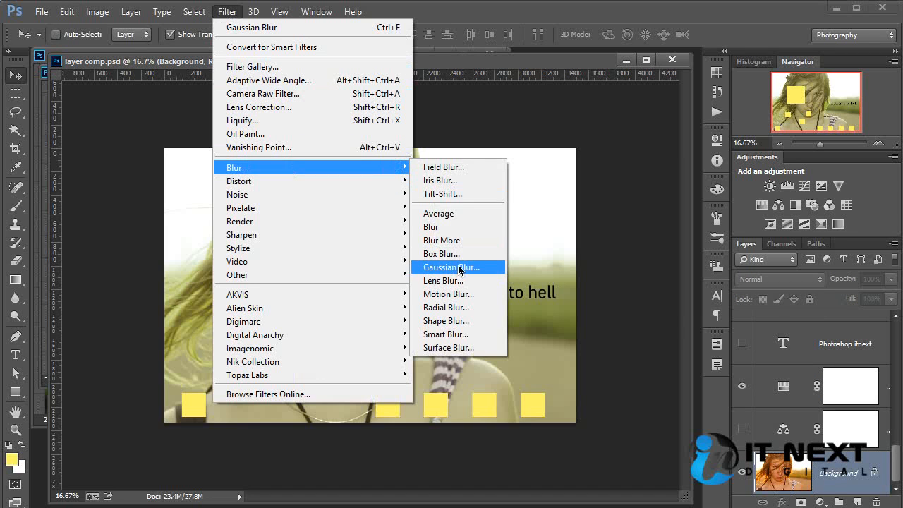
pyautogui.click(461, 263)
pyautogui.moveTo(736, 316); pyautogui.dragTo(759, 316)
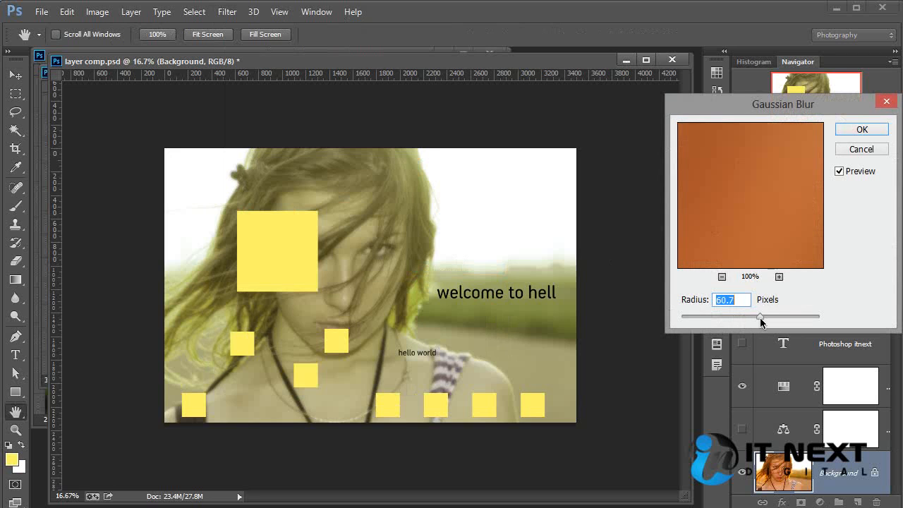
pyautogui.click(853, 131)
# Step: Start fading the Gaussian Blur and set the fade opacity to 59%
pyautogui.click(67, 11)
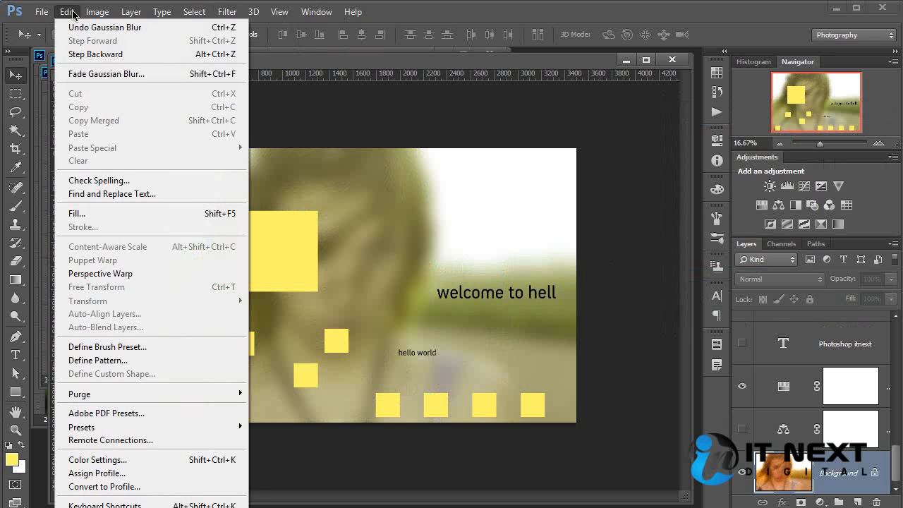
pyautogui.click(101, 79)
pyautogui.moveTo(671, 260)
pyautogui.mouseDown()
pyautogui.moveTo(588, 268)
pyautogui.moveTo(655, 265)
pyautogui.mouseUp()
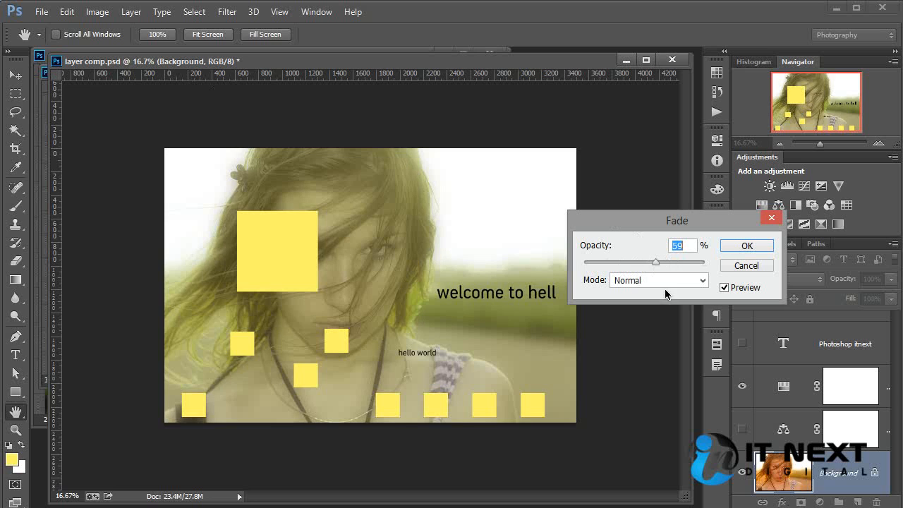
# Step: Try the Multiply, Lighten, Overlay and Color modes for the blur fade, and discard the fade
pyautogui.click(664, 281)
pyautogui.click(646, 339)
pyautogui.click(645, 279)
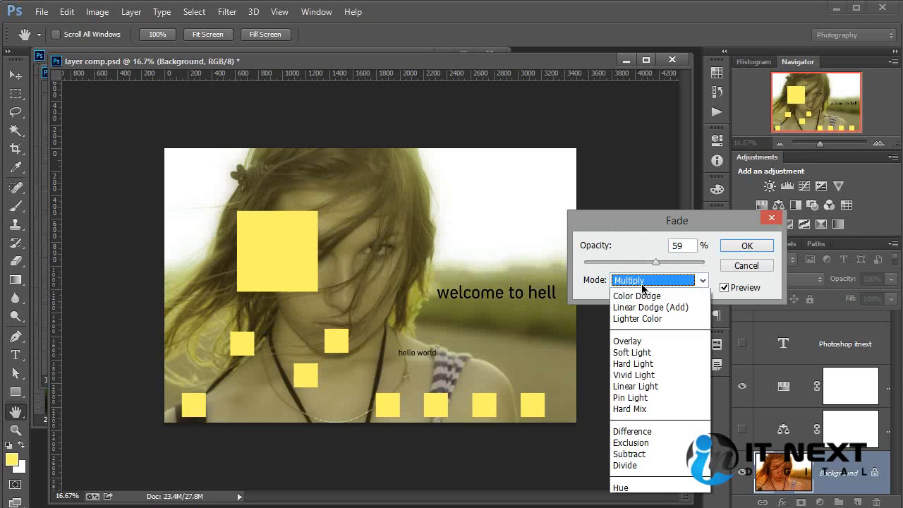
pyautogui.click(640, 396)
pyautogui.click(640, 285)
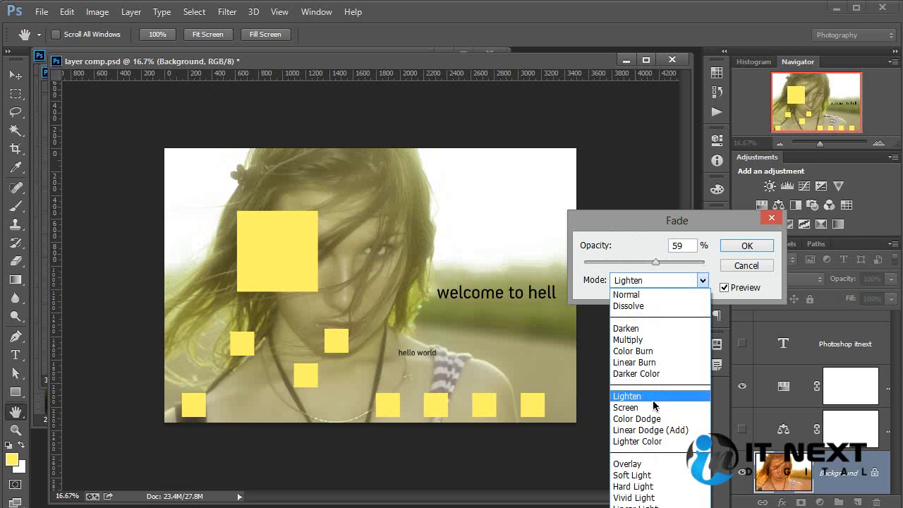
pyautogui.click(620, 461)
pyautogui.click(639, 283)
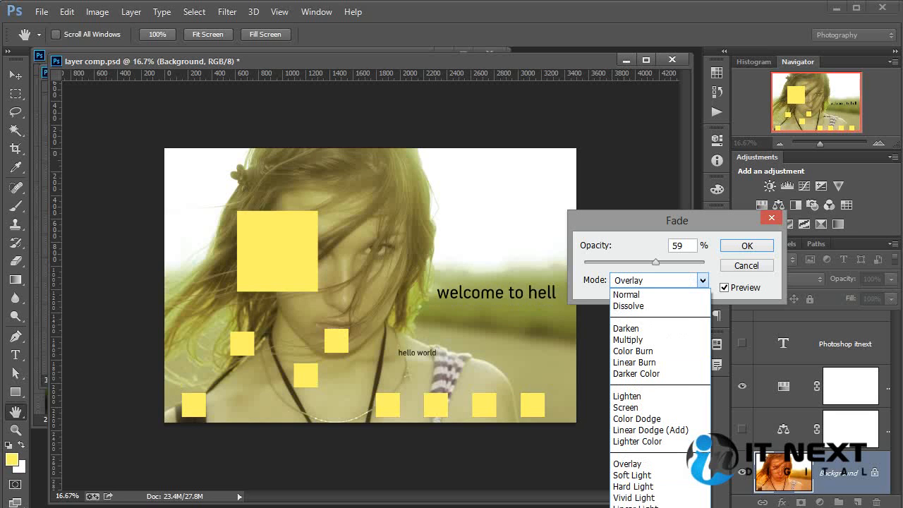
pyautogui.click(624, 506)
pyautogui.click(733, 265)
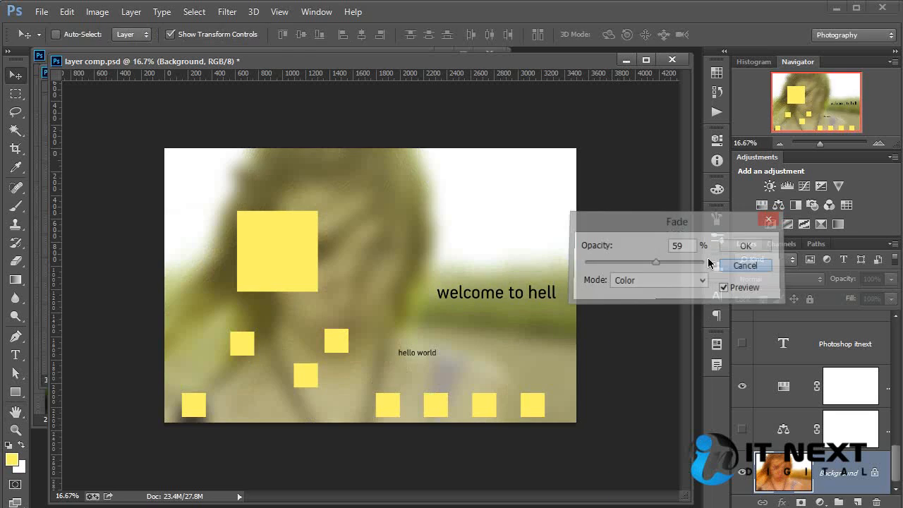
# Step: Undo the Gaussian Blur on the Background layer
pyautogui.click(70, 13)
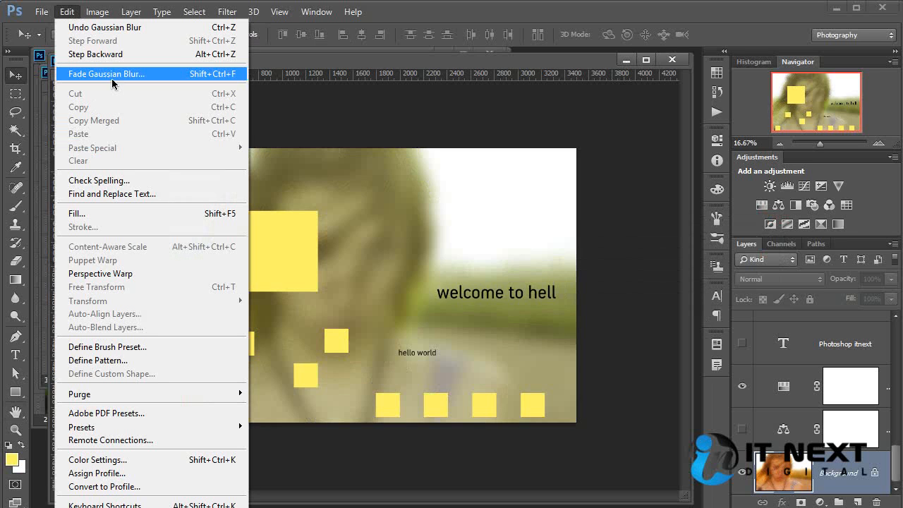
pyautogui.click(138, 79)
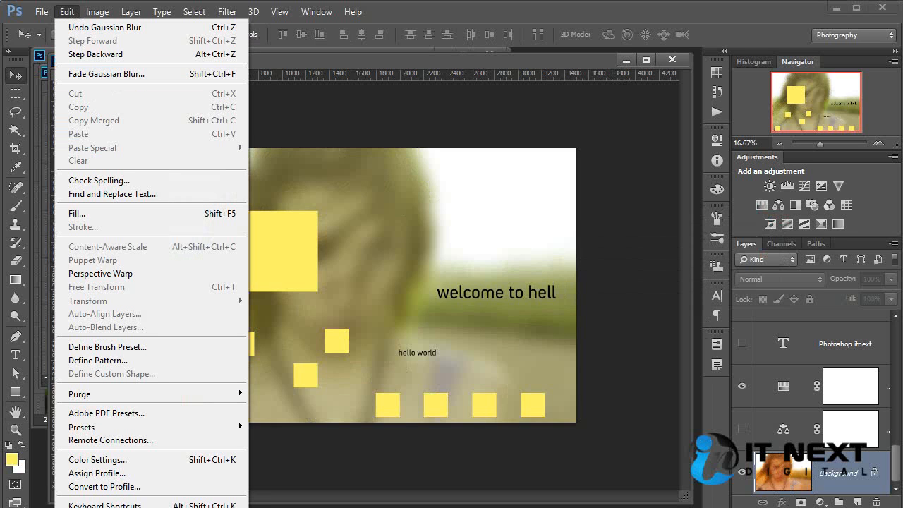
pyautogui.click(821, 469)
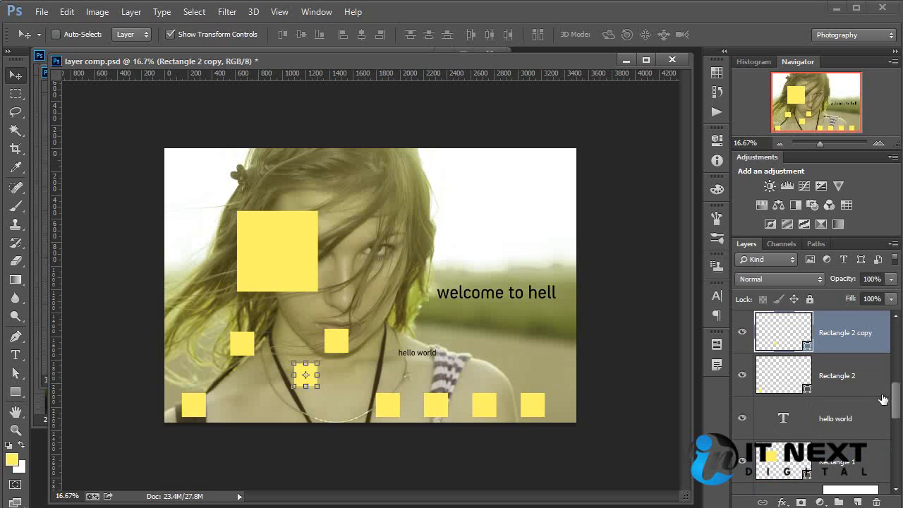
# Step: Apply the Add Noise filter to the Background layer with an amount of 188.29%
pyautogui.scroll(-5, 882, 399)
pyautogui.click(847, 474)
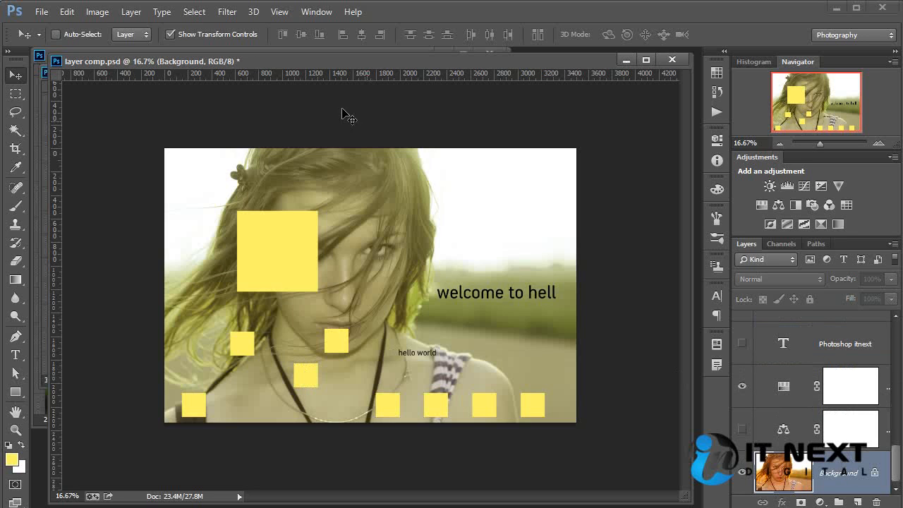
pyautogui.click(226, 12)
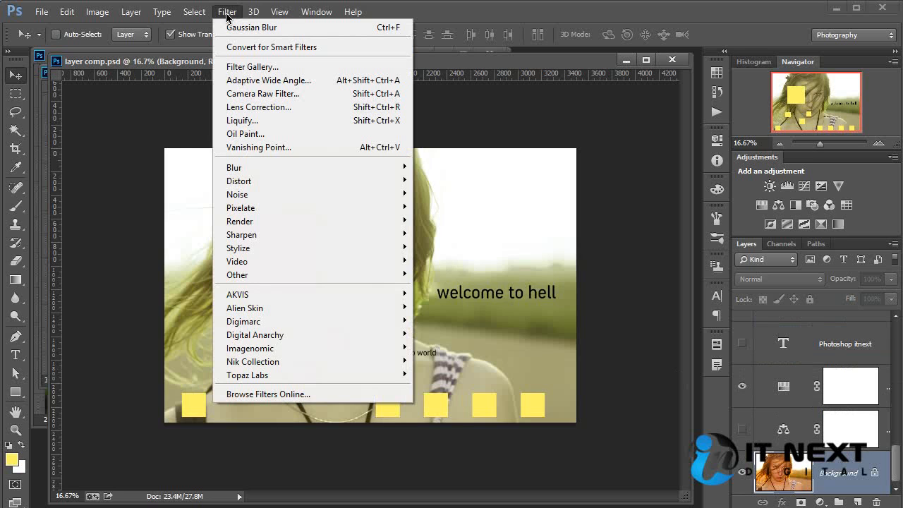
pyautogui.moveTo(278, 196)
pyautogui.click(446, 193)
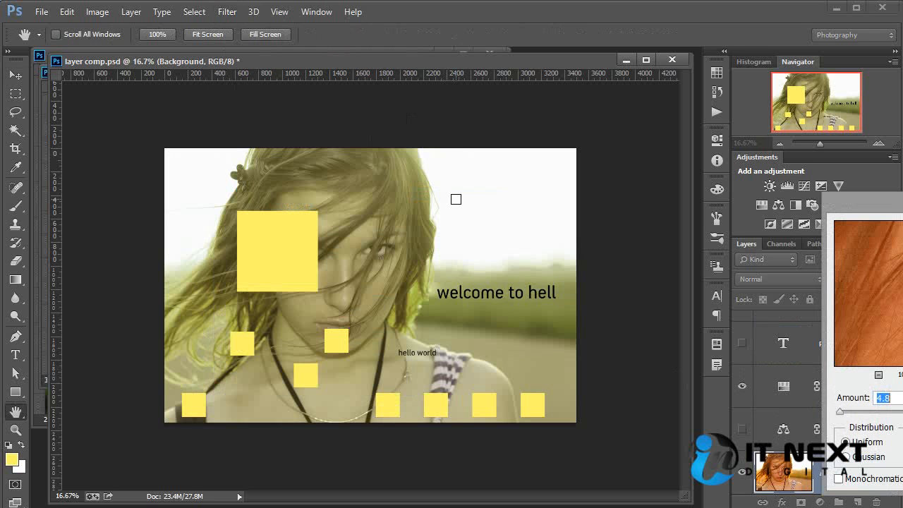
pyautogui.moveTo(878, 417); pyautogui.dragTo(895, 415)
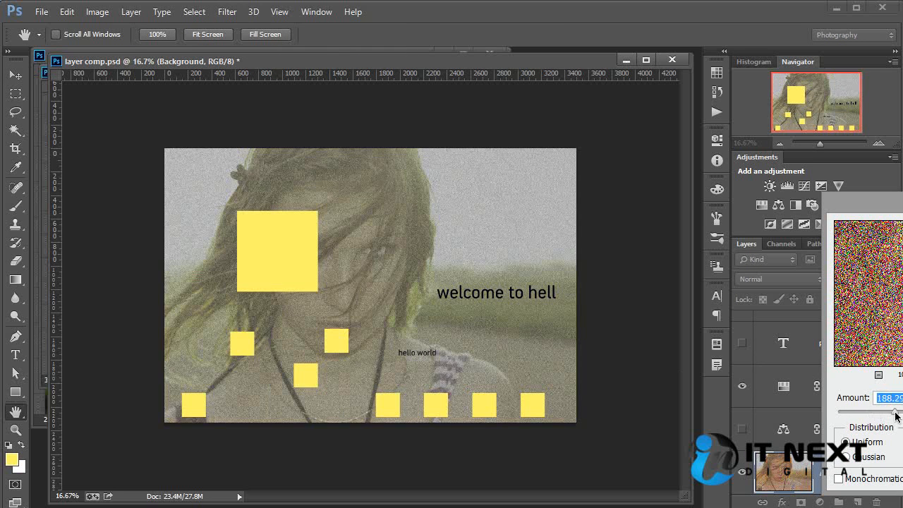
pyautogui.press('Return')
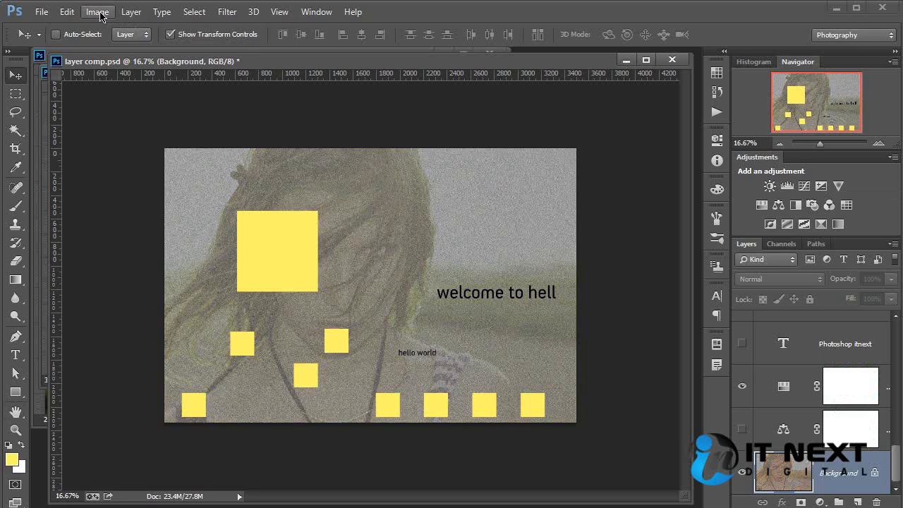
# Step: Try fading the added noise to a much lower opacity, discard the fade and undo the noise
pyautogui.click(68, 12)
pyautogui.click(92, 74)
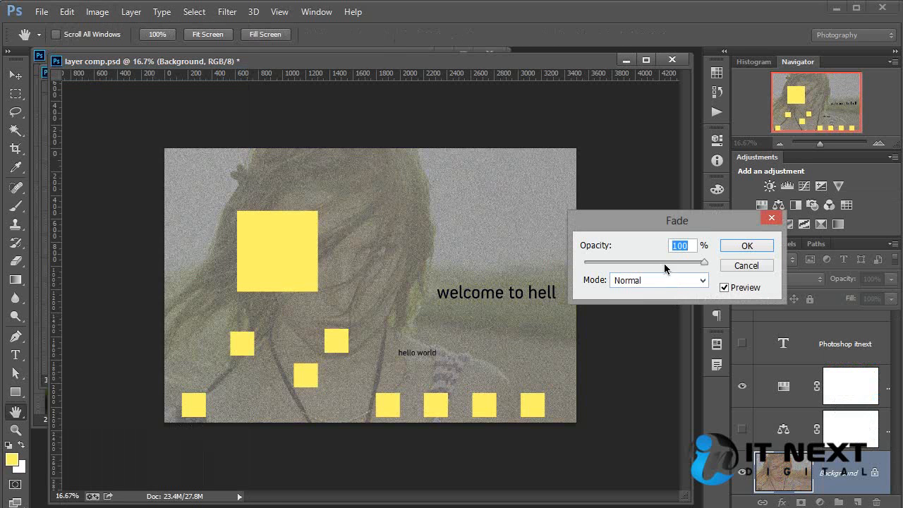
pyautogui.moveTo(665, 265); pyautogui.dragTo(598, 264)
pyautogui.click(725, 266)
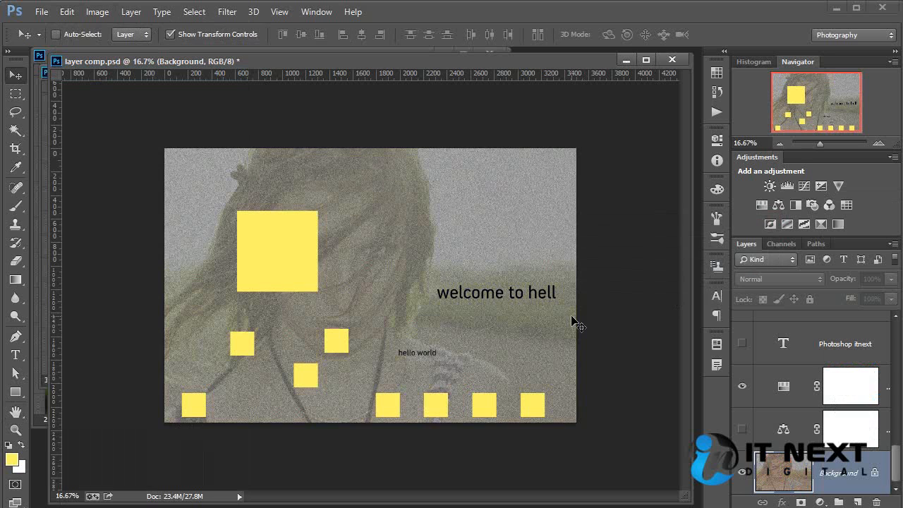
pyautogui.hotkey('ctrl', 'z')
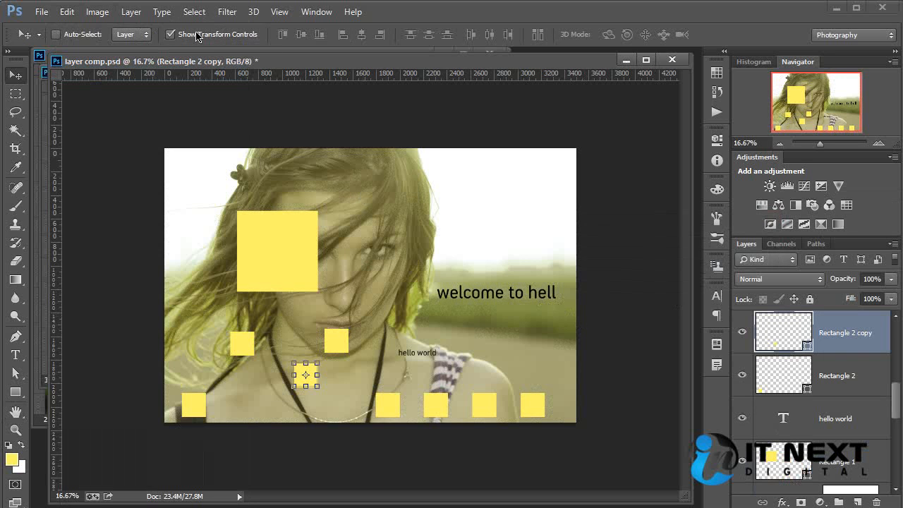
pyautogui.click(221, 14)
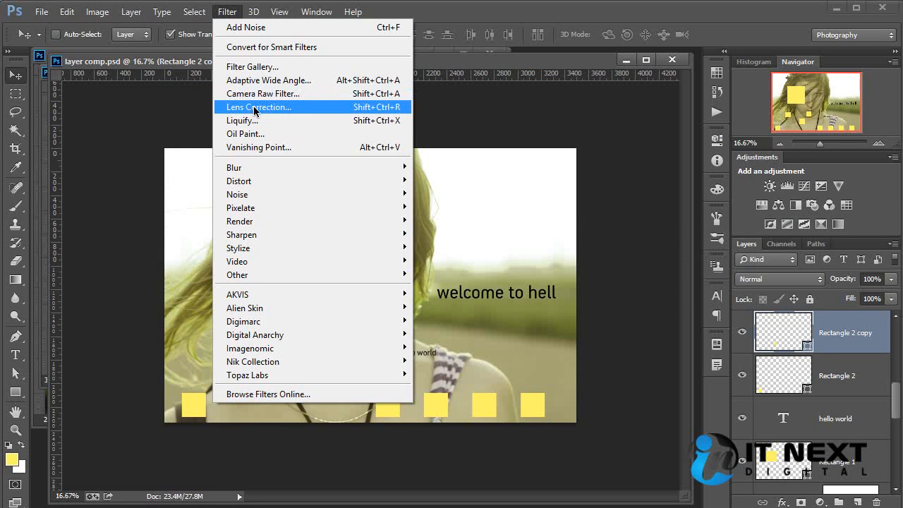
pyautogui.moveTo(282, 274)
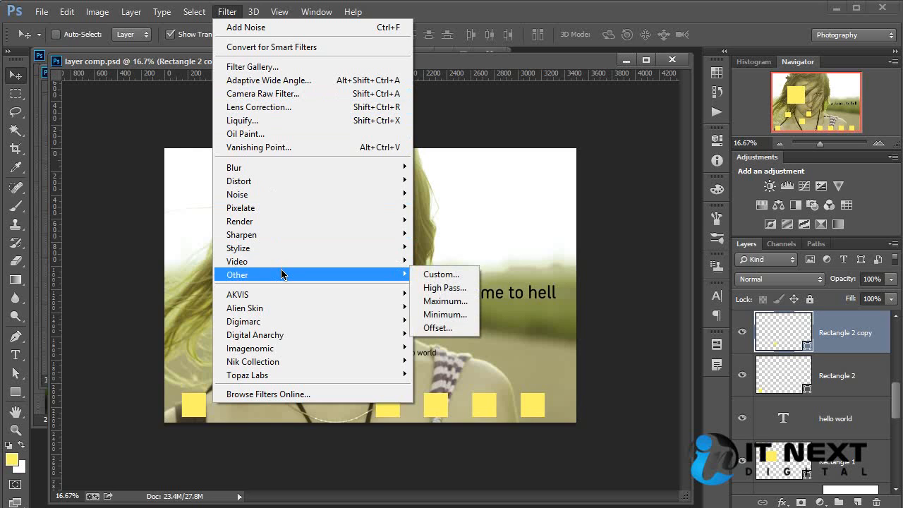
pyautogui.moveTo(295, 185)
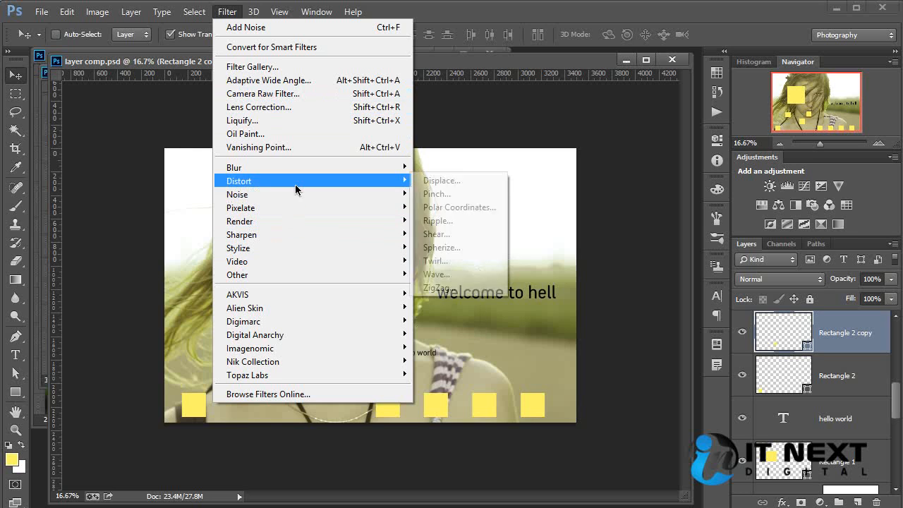
pyautogui.moveTo(290, 229)
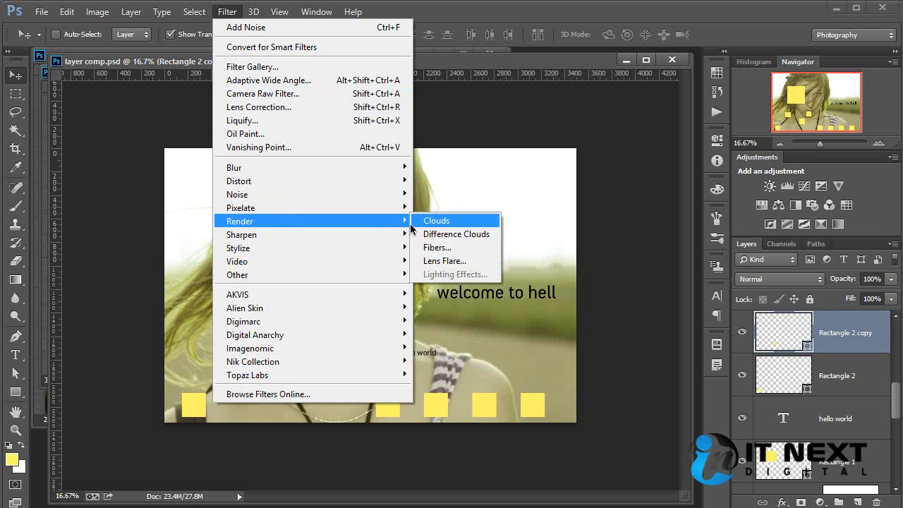
pyautogui.click(465, 261)
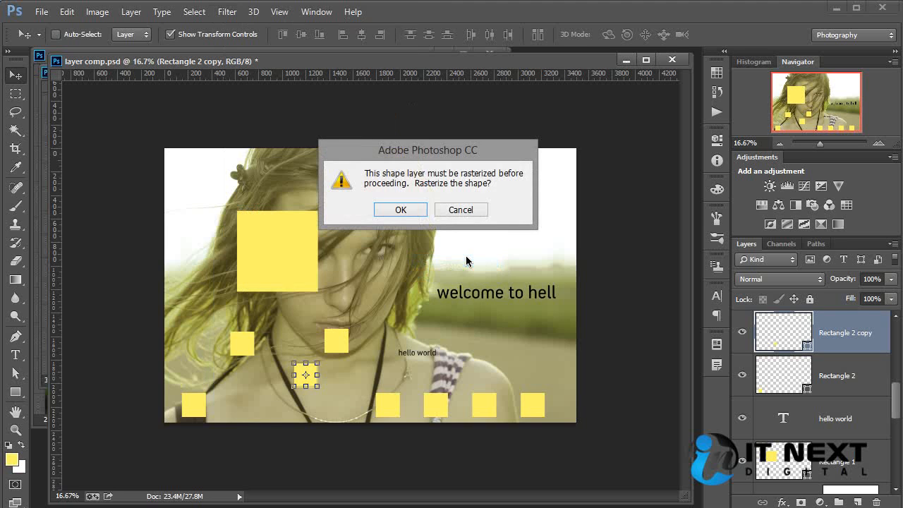
pyautogui.click(401, 208)
pyautogui.click(762, 195)
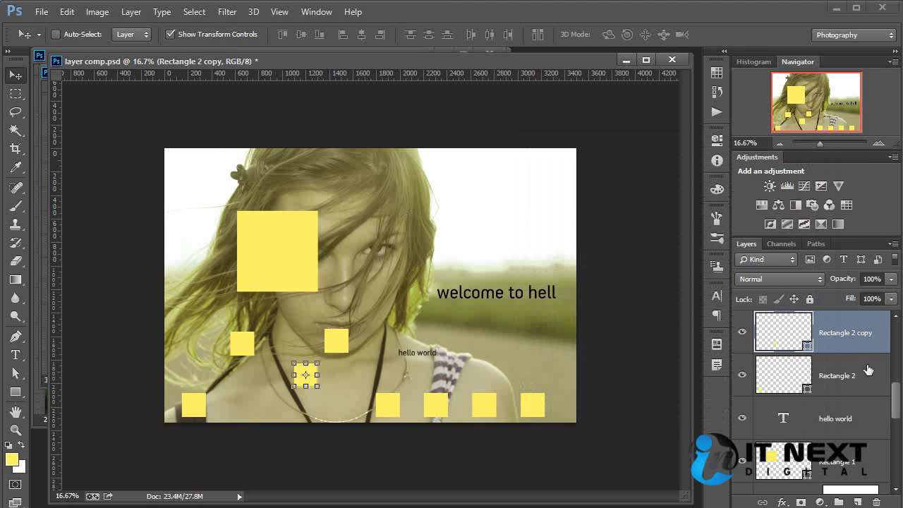
# Step: Apply the Lens Flare filter to the Background layer, with a 50-300mm Zoom flare on the woman's forehead and brightness raised above 100%
pyautogui.moveTo(895, 401); pyautogui.dragTo(894, 481)
pyautogui.click(815, 471)
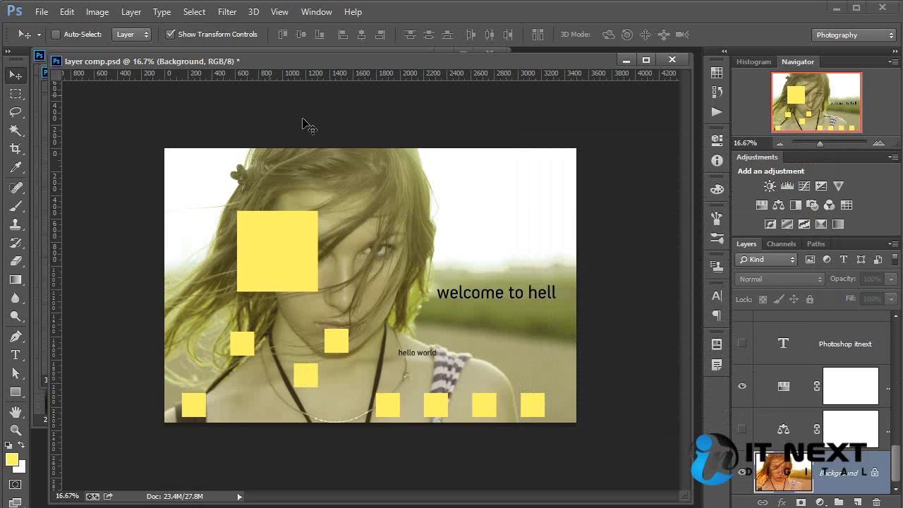
pyautogui.click(227, 12)
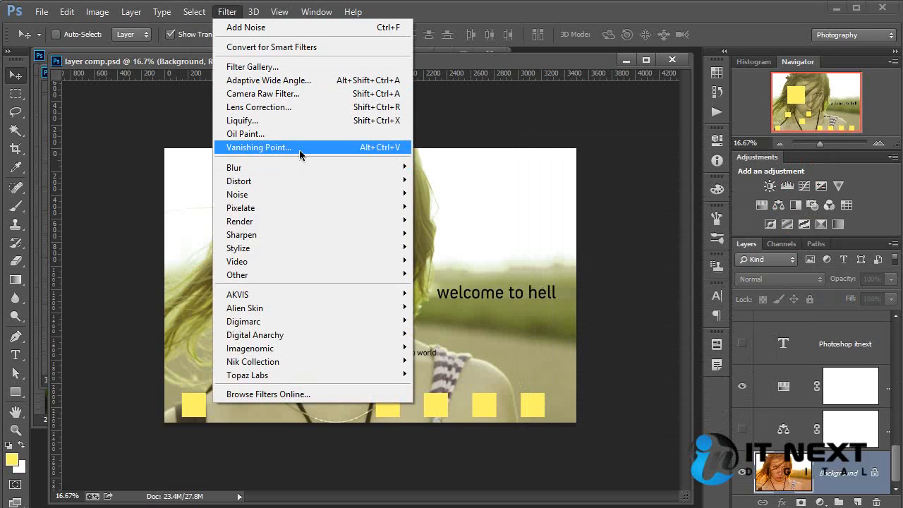
pyautogui.moveTo(316, 221)
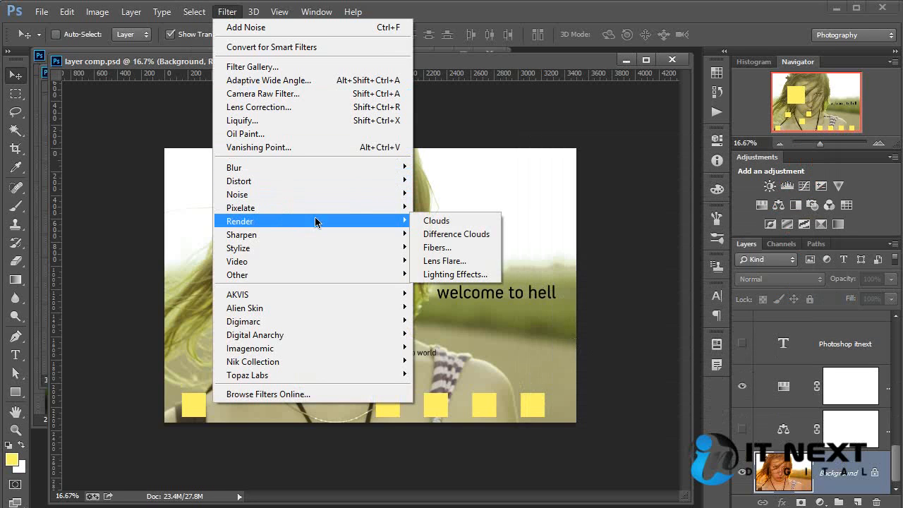
pyautogui.click(451, 261)
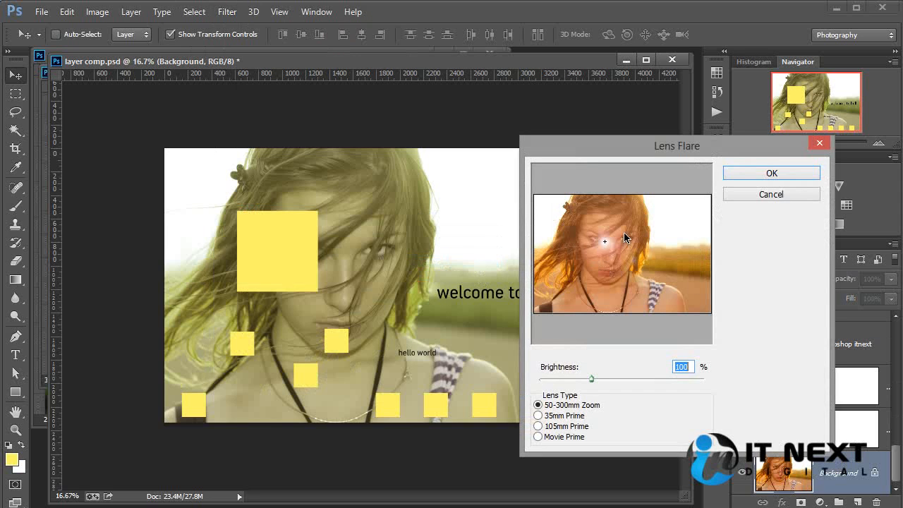
pyautogui.moveTo(606, 245); pyautogui.dragTo(579, 223)
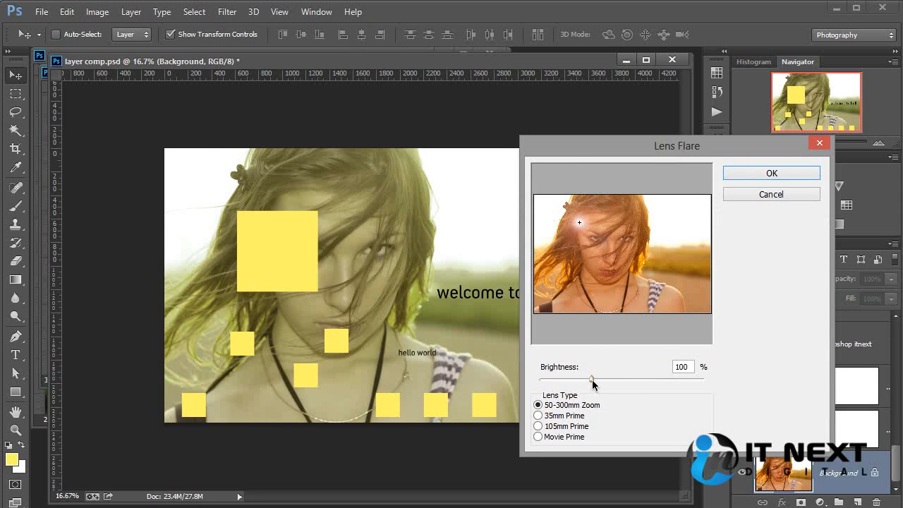
pyautogui.moveTo(591, 381); pyautogui.dragTo(611, 382)
pyautogui.click(748, 175)
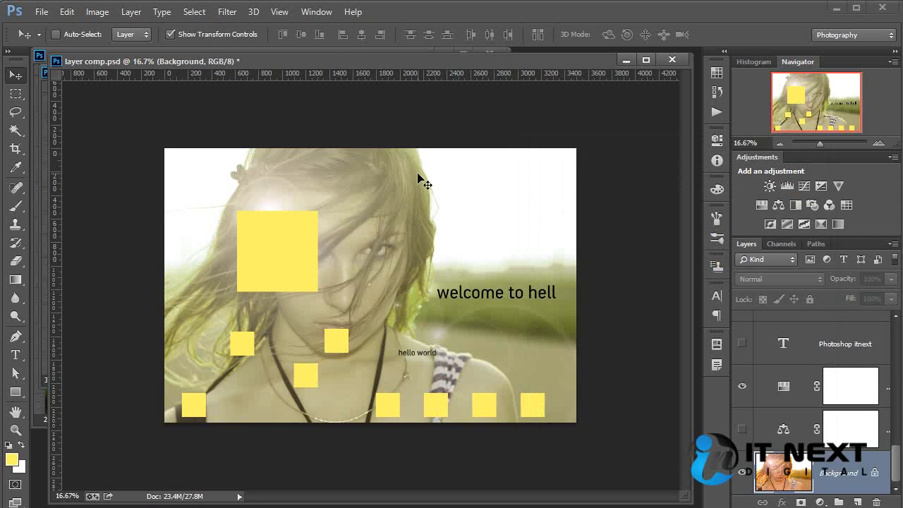
# Step: Try fading the lens flare at a reduced opacity, discard the fade and undo the Lens Flare filter
pyautogui.click(67, 12)
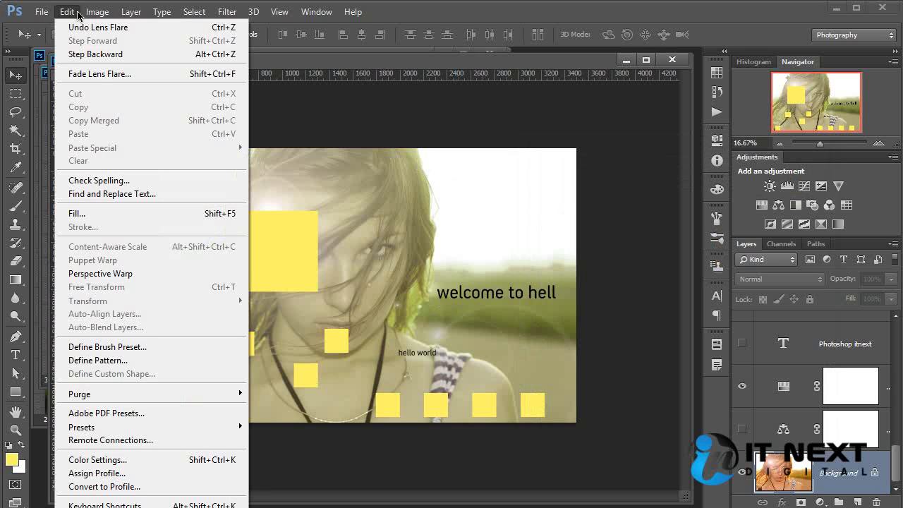
pyautogui.click(81, 70)
pyautogui.moveTo(660, 263)
pyautogui.mouseDown()
pyautogui.moveTo(643, 263)
pyautogui.moveTo(678, 263)
pyautogui.mouseUp()
pyautogui.click(745, 267)
pyautogui.press('v')
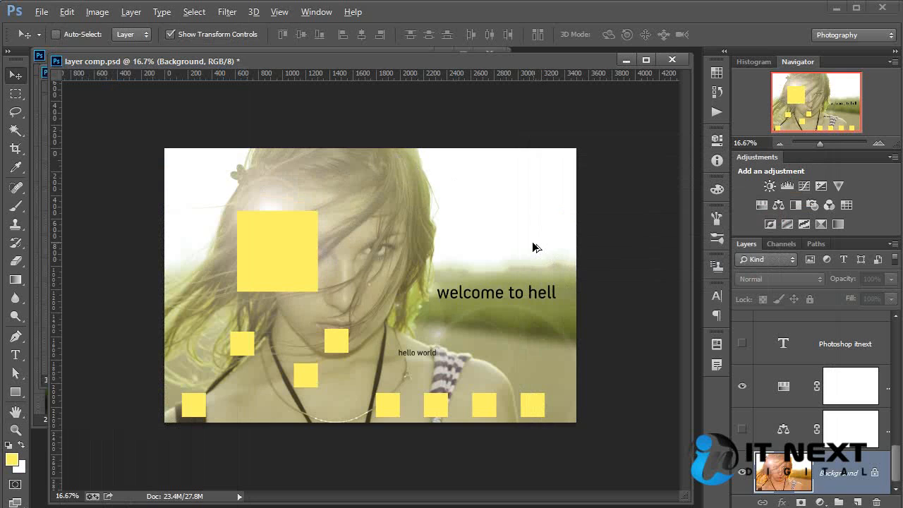
pyautogui.hotkey('ctrl', 'z')
pyautogui.click(227, 12)
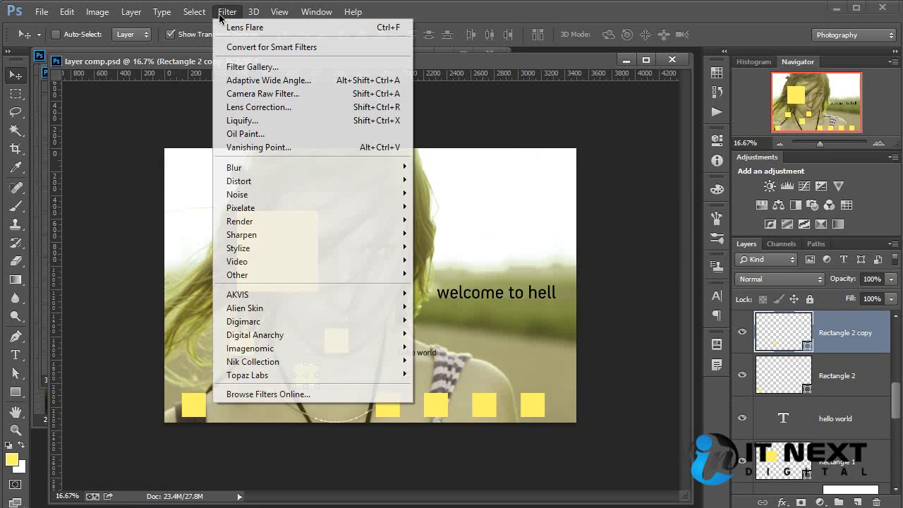
pyautogui.moveTo(312, 297)
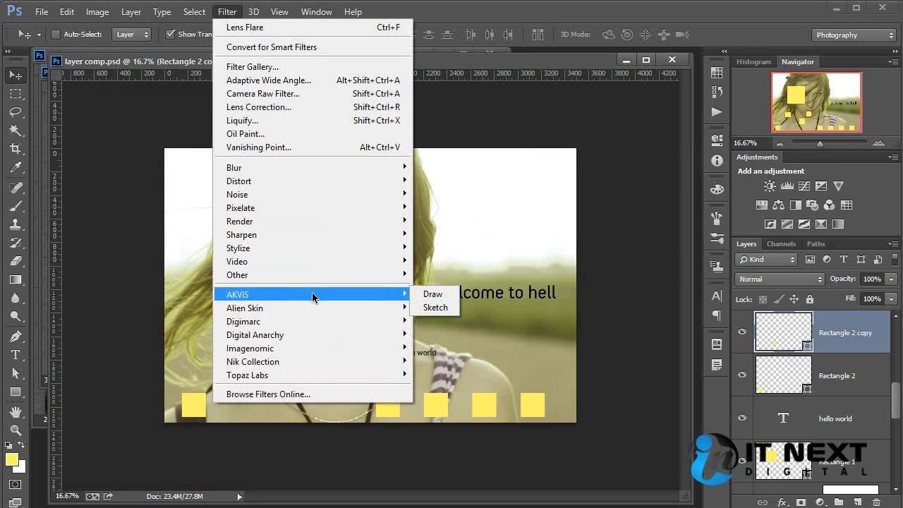
pyautogui.click(445, 308)
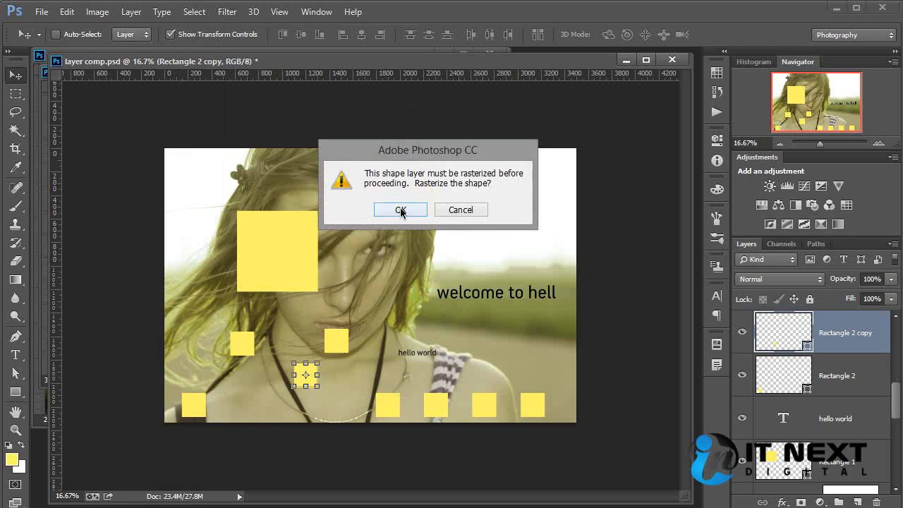
pyautogui.click(462, 210)
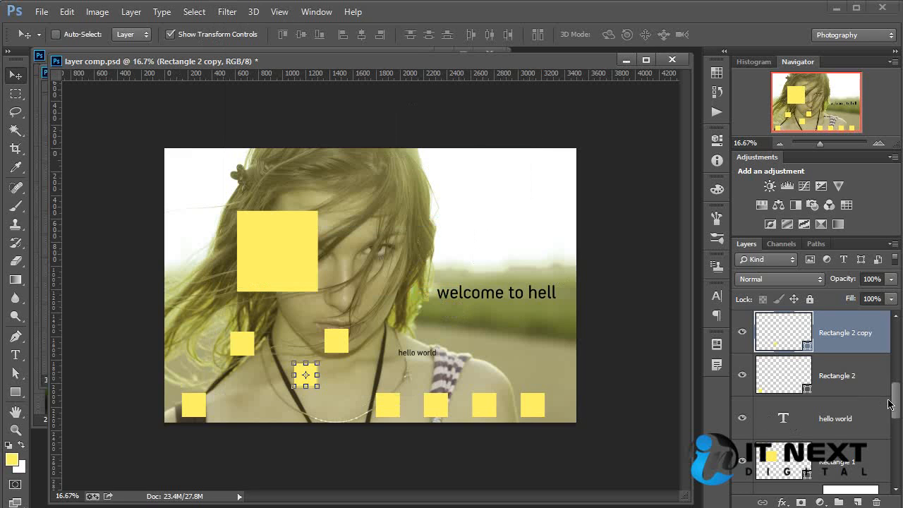
# Step: Apply the AKVIS Draw filter to the Background layer with its default settings, continuing in evaluation mode
pyautogui.scroll(-5, 888, 403)
pyautogui.click(850, 471)
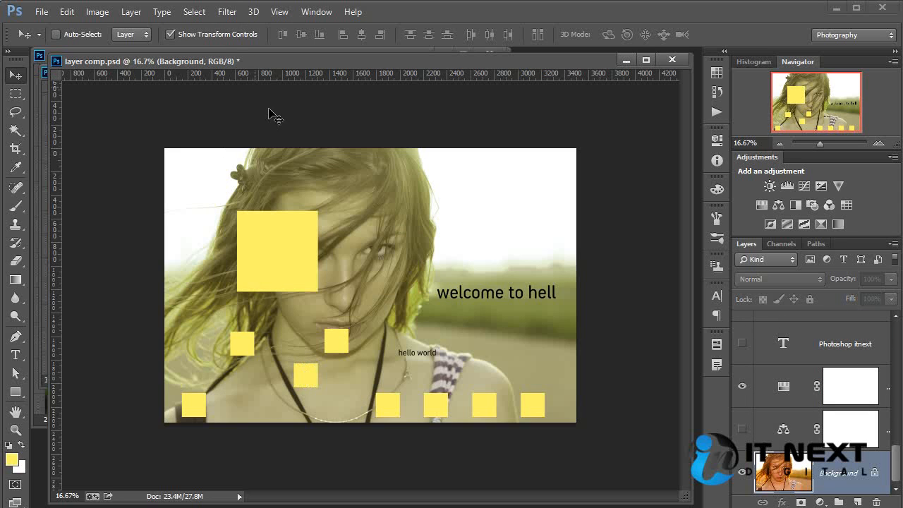
pyautogui.click(224, 12)
pyautogui.moveTo(284, 294)
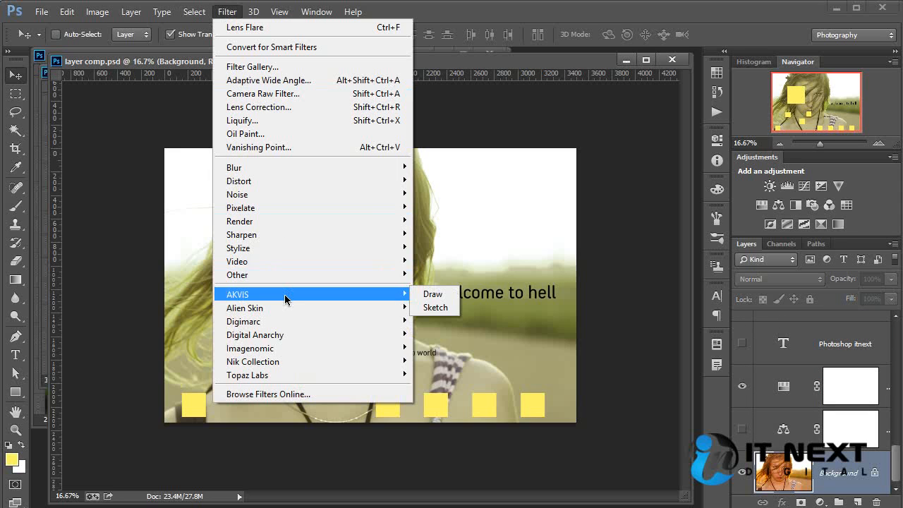
pyautogui.click(441, 297)
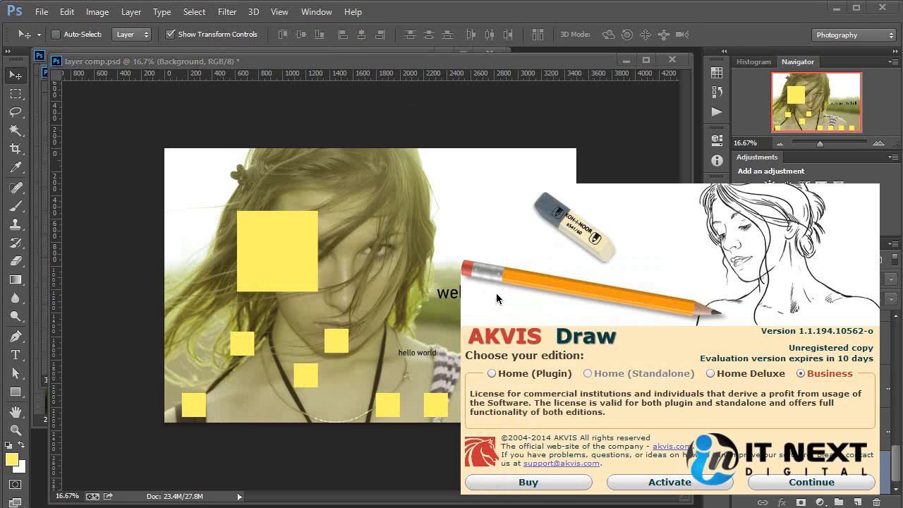
pyautogui.click(811, 482)
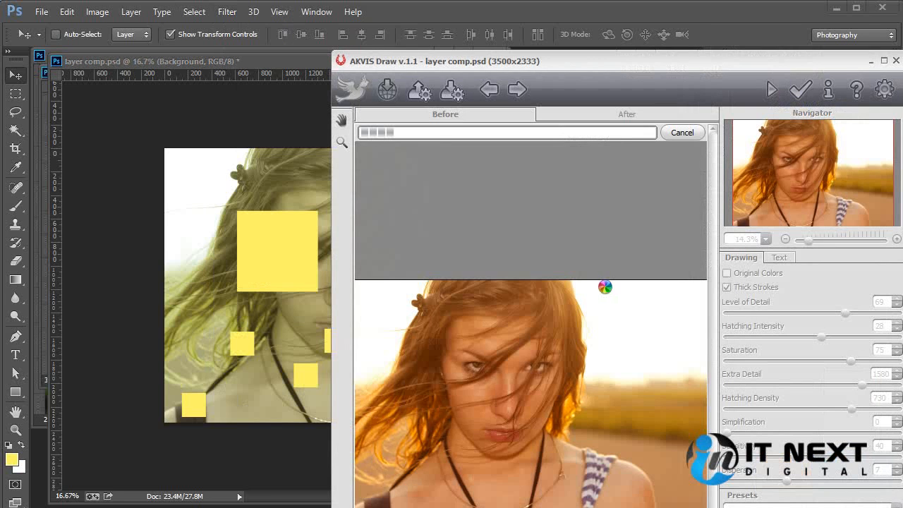
pyautogui.moveTo(644, 58); pyautogui.dragTo(507, 22)
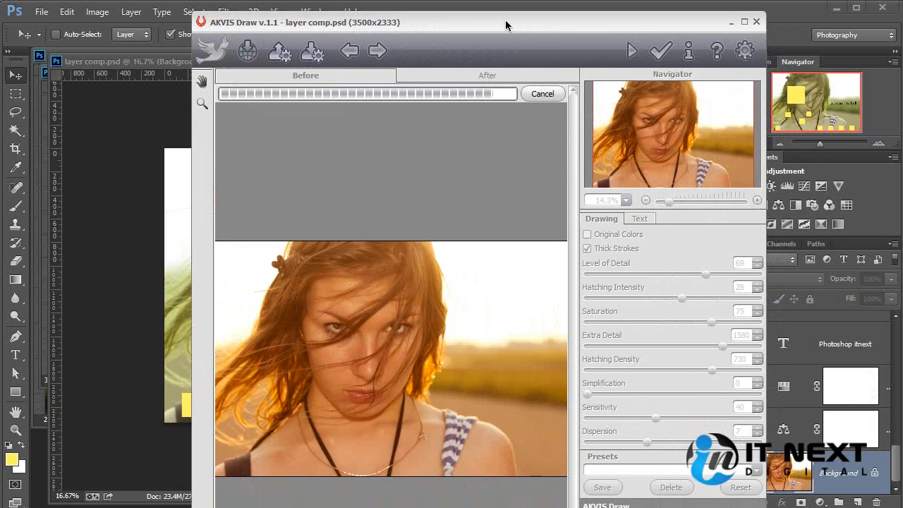
pyautogui.click(661, 51)
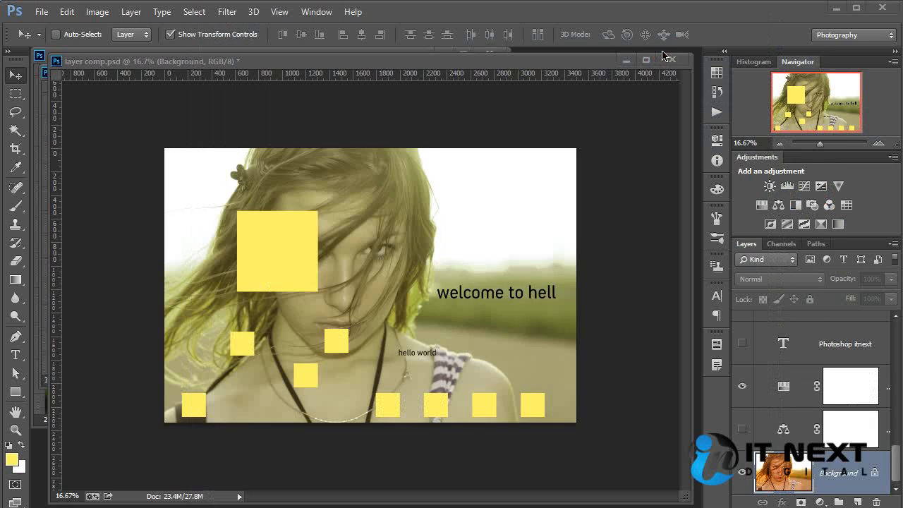
# Step: Fade the Draw effect to 56% opacity using the Multiply blending mode
pyautogui.click(67, 12)
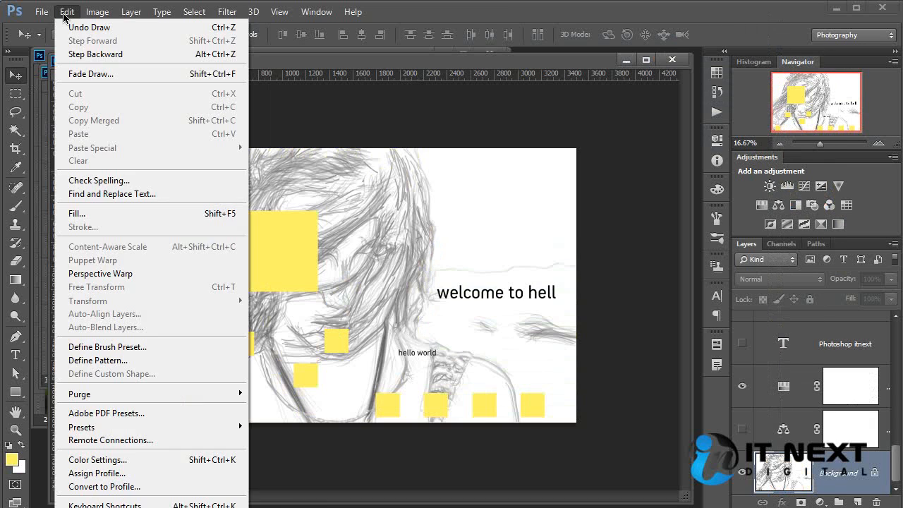
pyautogui.click(91, 74)
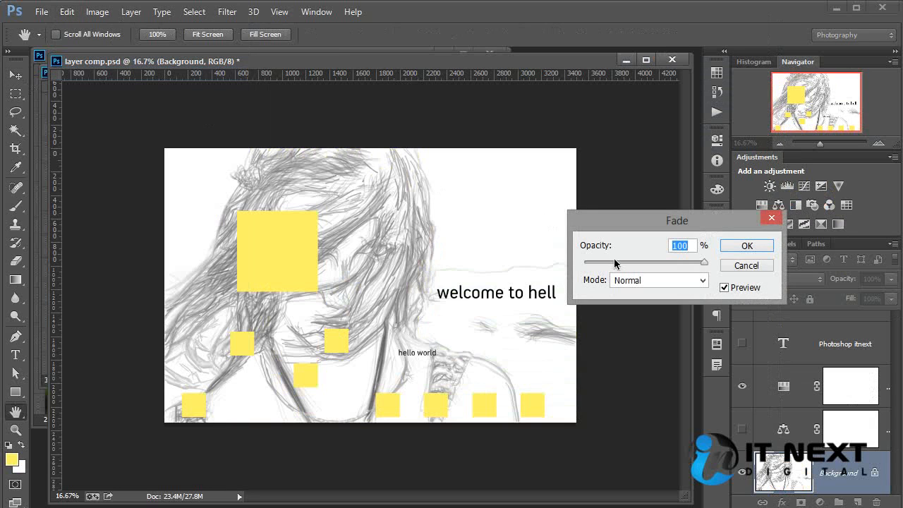
pyautogui.moveTo(614, 263); pyautogui.dragTo(652, 264)
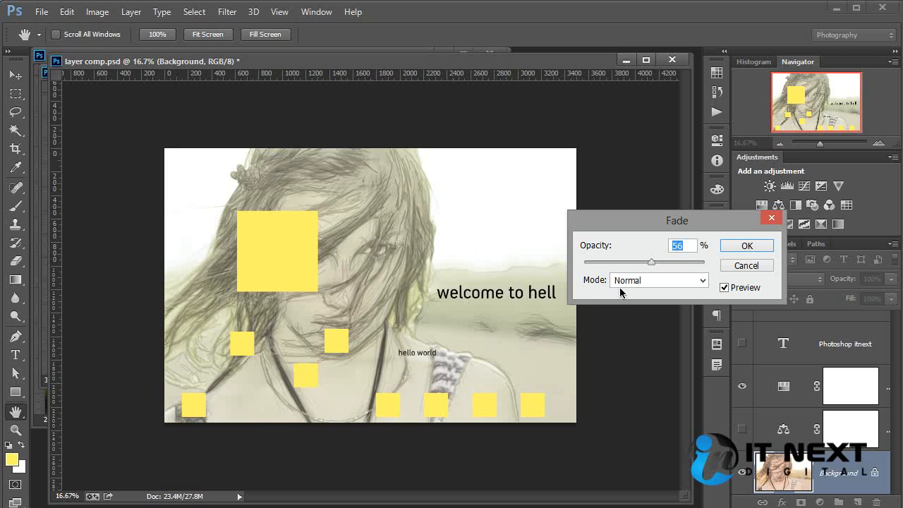
pyautogui.click(632, 283)
pyautogui.click(629, 340)
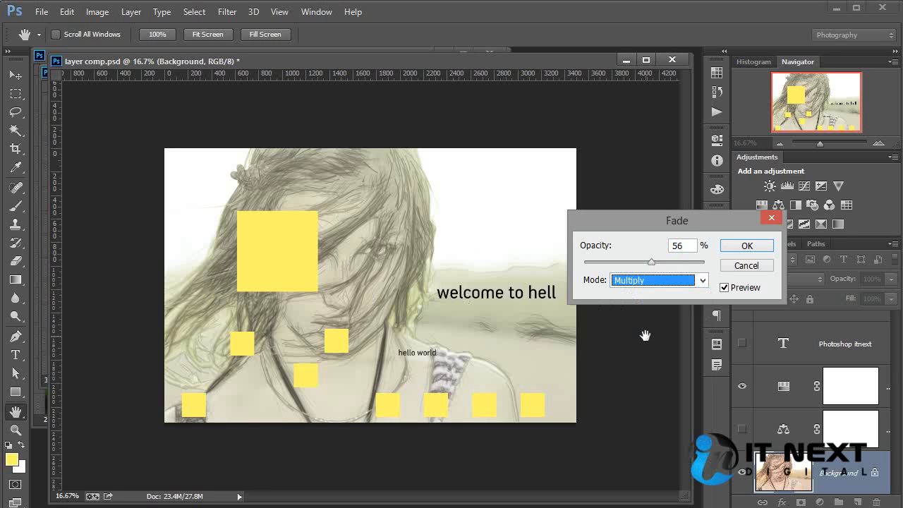
pyautogui.click(746, 246)
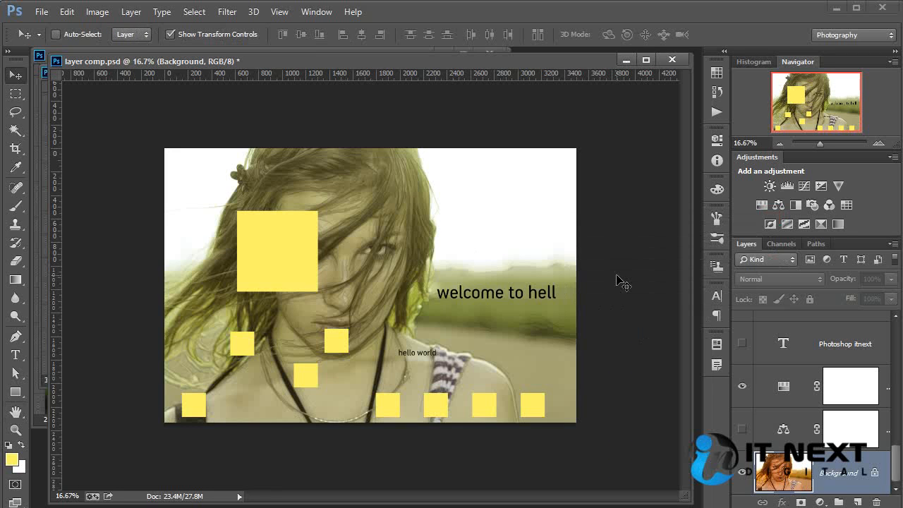
# Step: Undo the Draw effect's fade and review the available editing commands
pyautogui.hotkey('alt', 'ctrl', 'z')
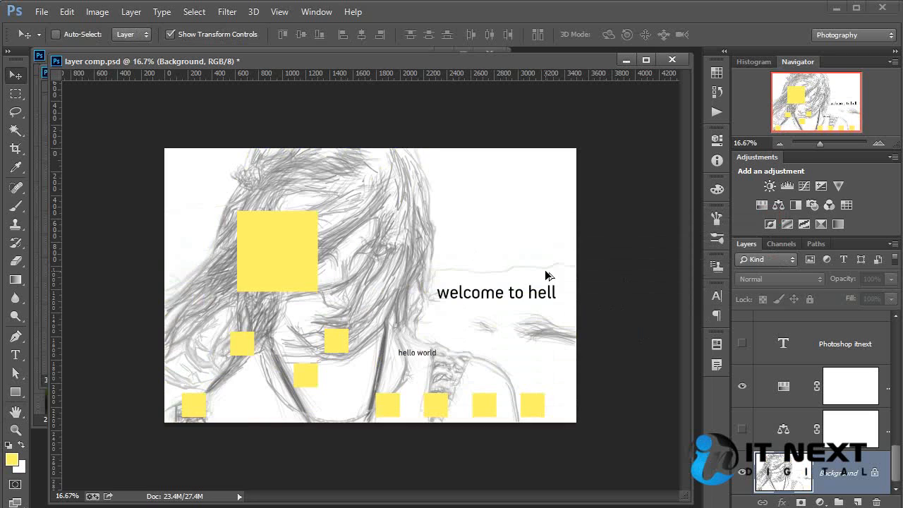
pyautogui.click(67, 12)
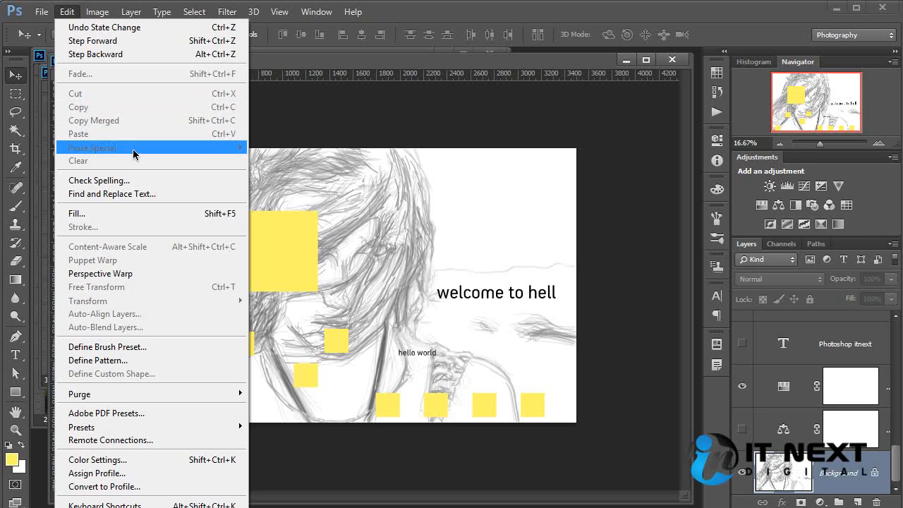
pyautogui.click(407, 71)
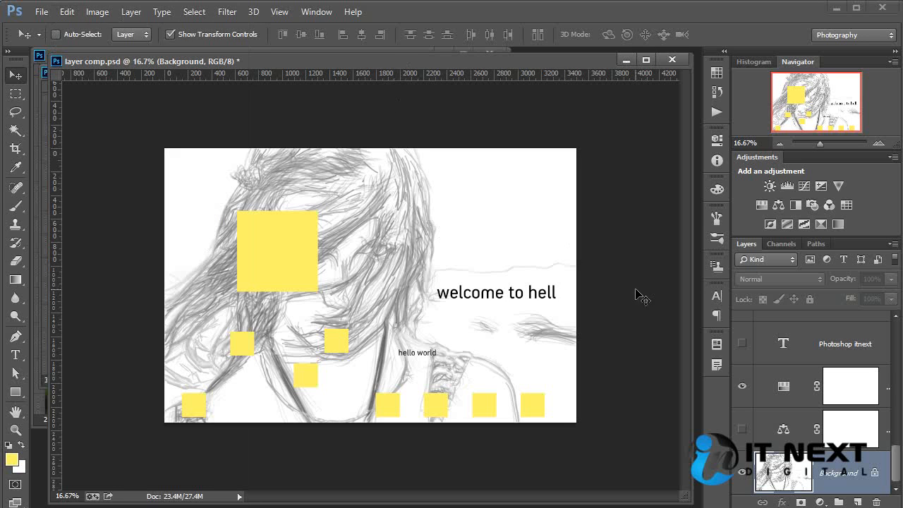
# Step: Step backward through the history, undoing the Draw filter, the "welcome to hell" text move, and the rectangles' grouping and alignment
pyautogui.hotkey('ctrl', 'alt', 'z')
pyautogui.hotkey('ctrl', 'alt', 'z')
pyautogui.hotkey('ctrl', 'alt', 'z')
pyautogui.hotkey('ctrl', 'alt', 'z')
pyautogui.hotkey('ctrl', 'alt', 'z')
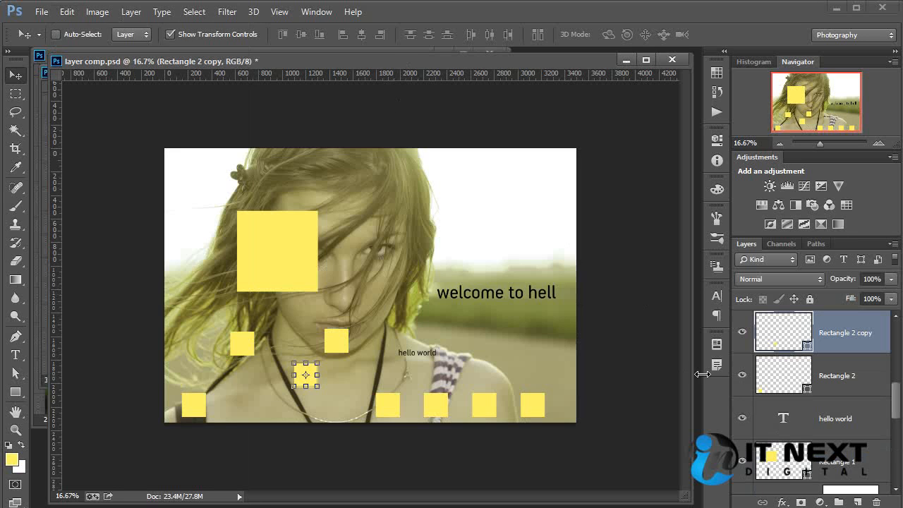
pyautogui.hotkey('ctrl', 'alt', 'z')
pyautogui.hotkey('ctrl', 'alt', 'z')
pyautogui.hotkey('ctrl', 'alt', 'z')
pyautogui.hotkey('ctrl', 'alt', 'z')
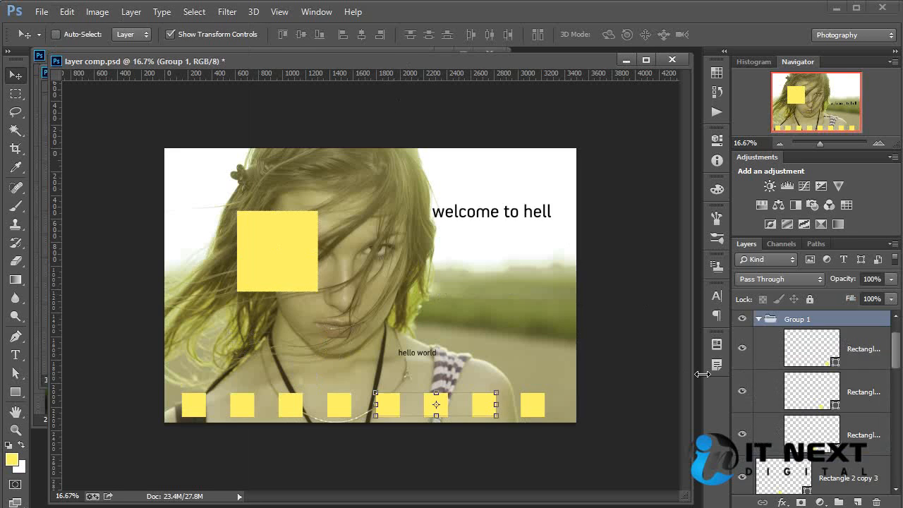
pyautogui.hotkey('ctrl', 'alt', 'z')
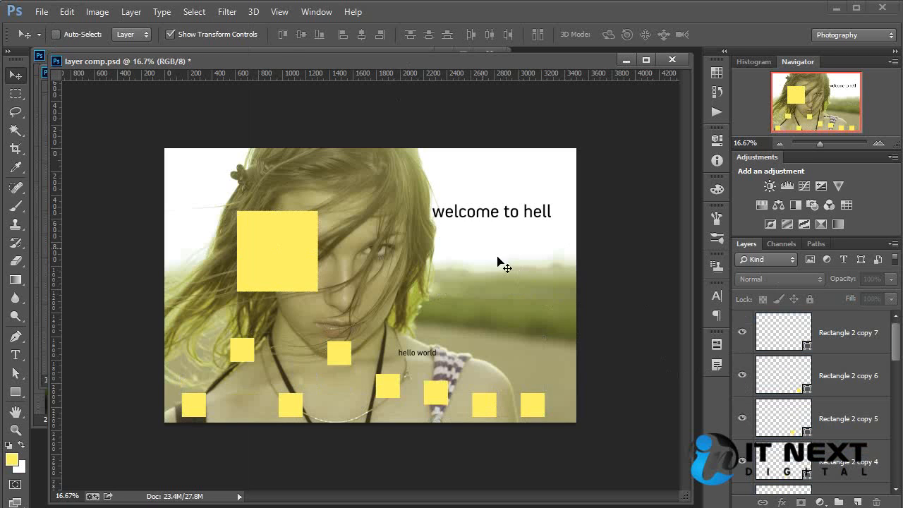
pyautogui.click(67, 13)
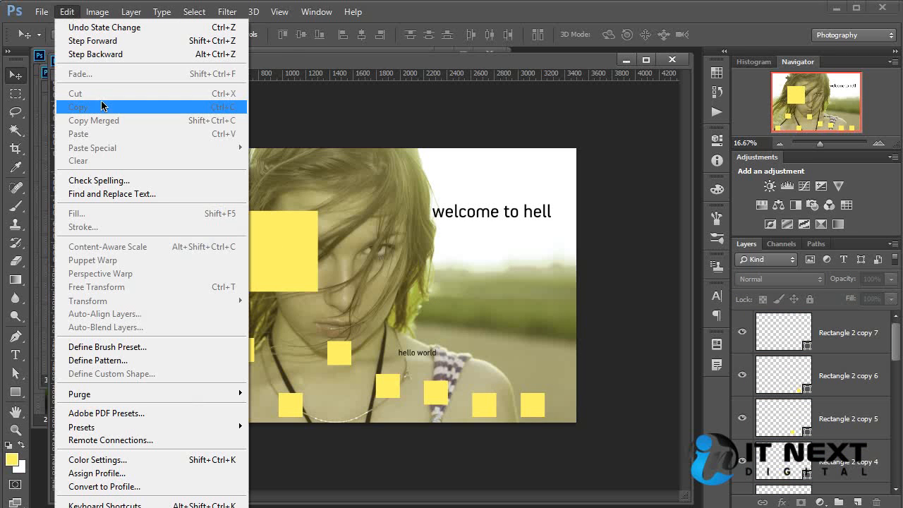
pyautogui.click(418, 273)
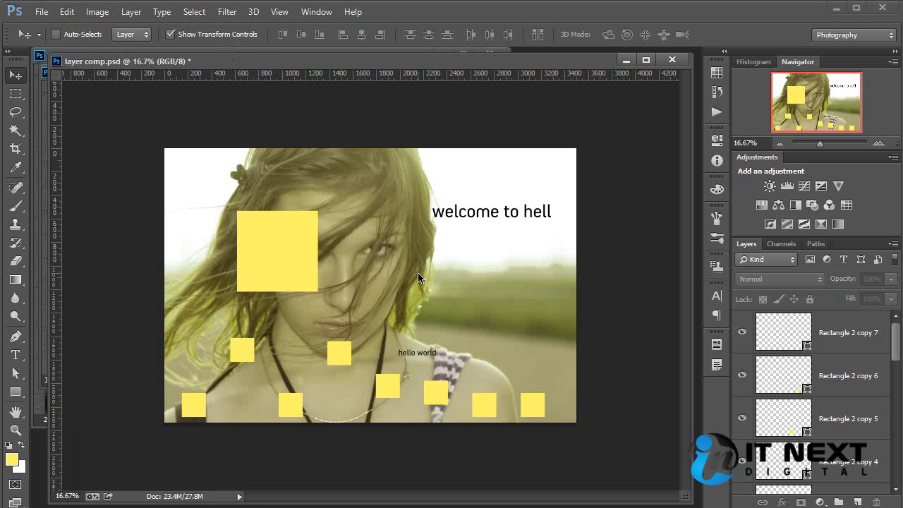
# Step: Select the Background layer and marquee a rectangular area, redrawing it over the forehead and eyes at about 1781 × 751 px
pyautogui.moveTo(896, 338); pyautogui.dragTo(897, 483)
pyautogui.click(835, 469)
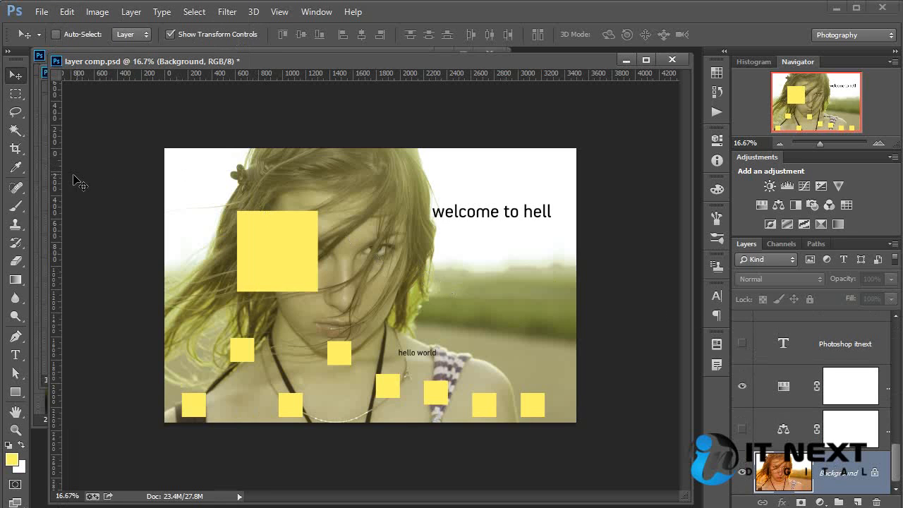
pyautogui.click(16, 95)
pyautogui.moveTo(383, 237); pyautogui.dragTo(507, 337)
pyautogui.click(68, 12)
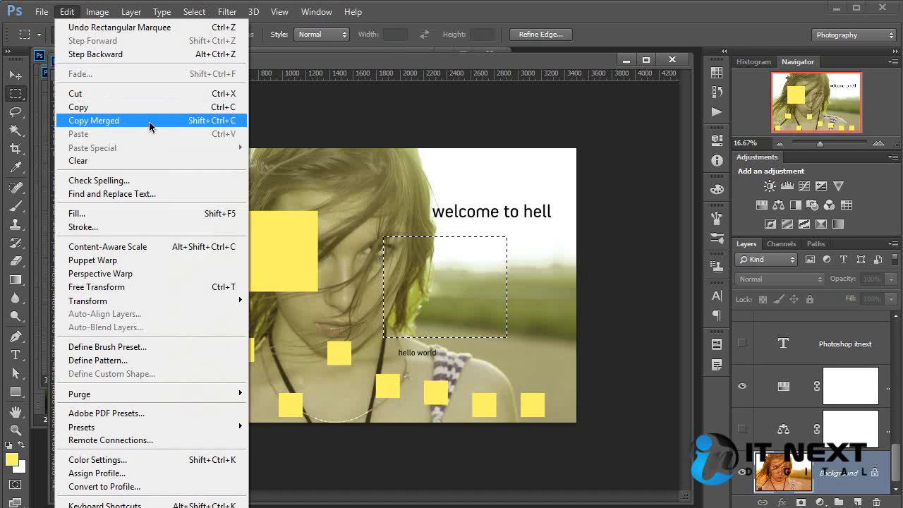
pyautogui.click(389, 171)
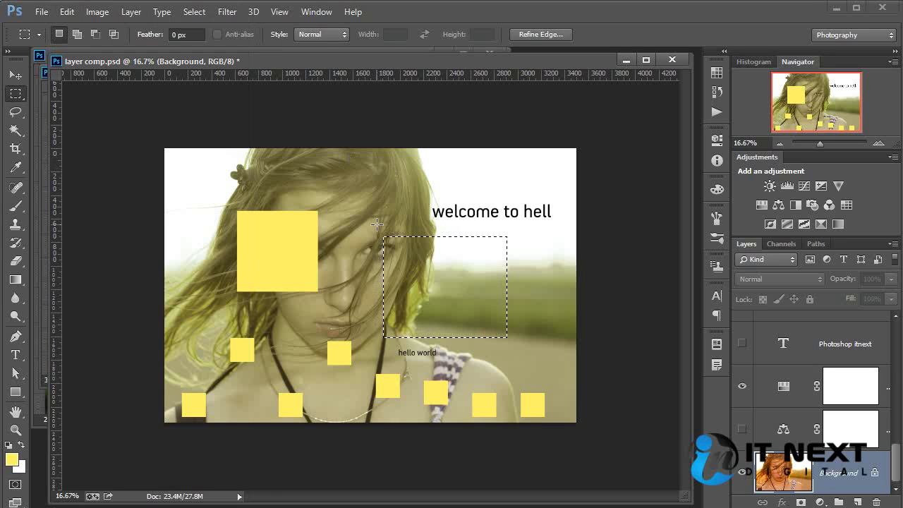
pyautogui.click(372, 208)
pyautogui.moveTo(271, 173); pyautogui.dragTo(481, 262)
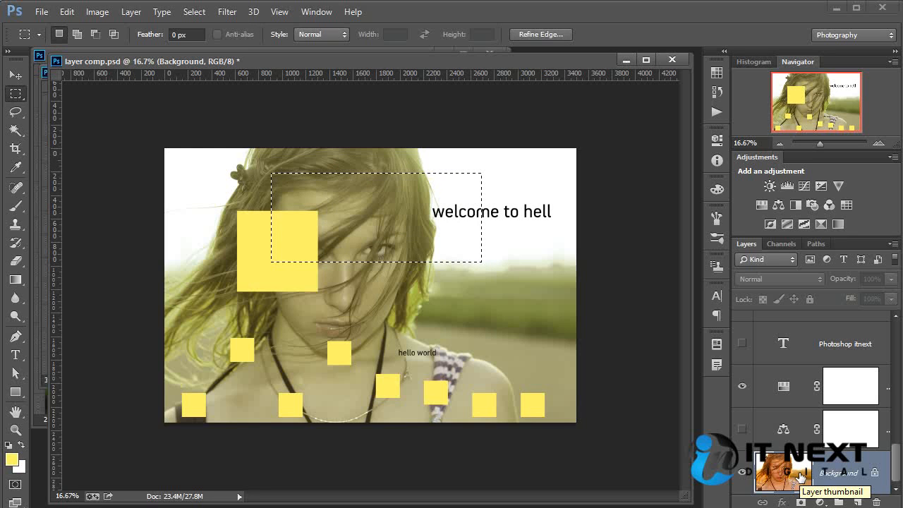
# Step: Cut the selected area and paste it into a new 1781 × 751 px document made with the Clipboard preset
pyautogui.click(67, 12)
pyautogui.click(93, 92)
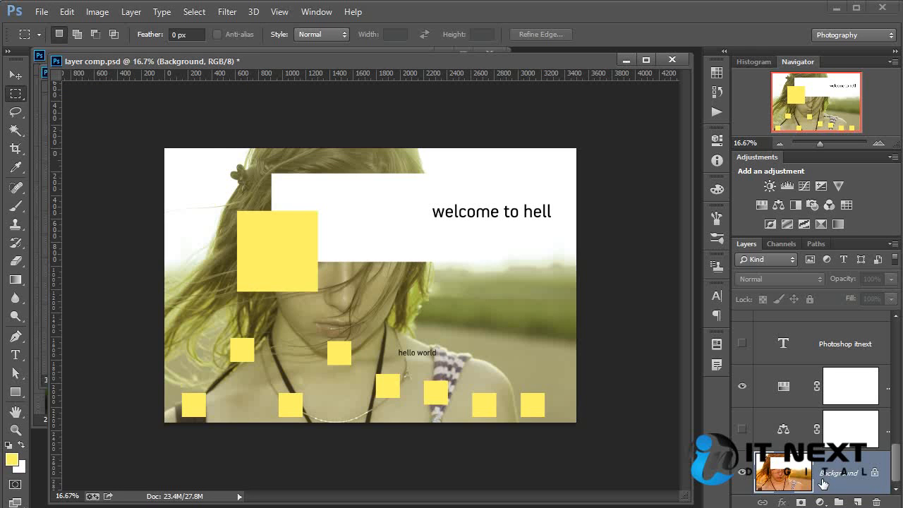
pyautogui.click(41, 12)
pyautogui.click(44, 26)
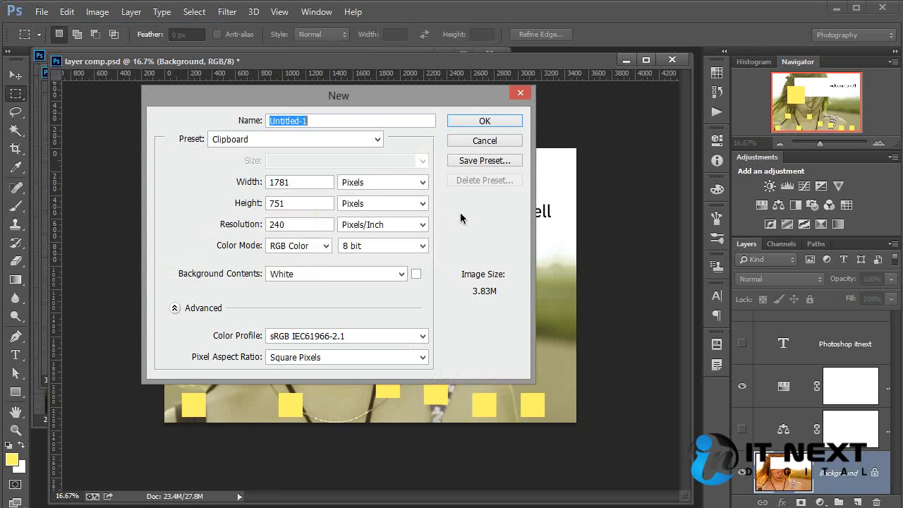
pyautogui.click(493, 121)
pyautogui.click(67, 12)
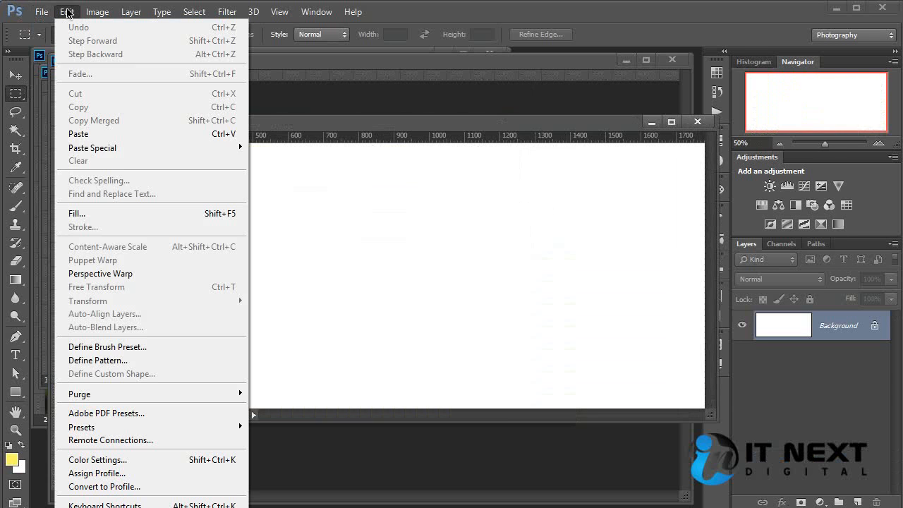
pyautogui.click(101, 134)
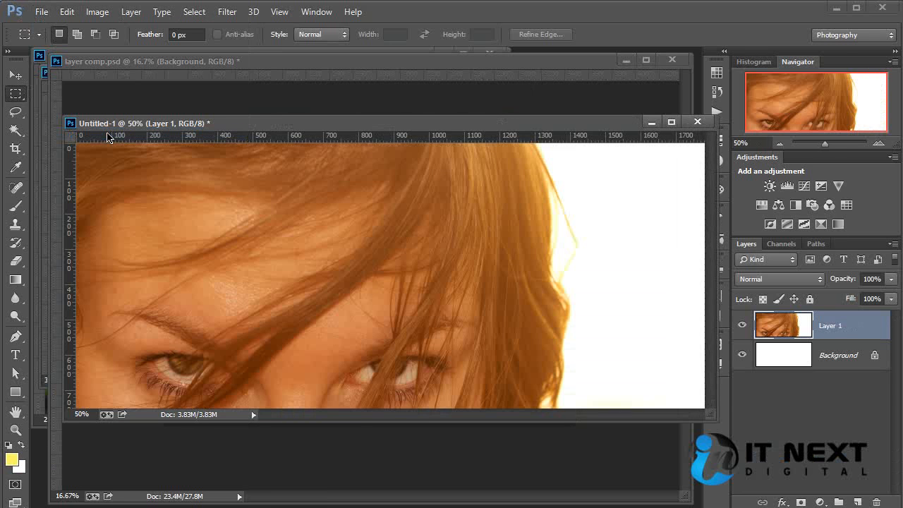
# Step: Discard the new document and try a plain paste of the cut area in layer comp.psd
pyautogui.hotkey('ctrl', 'z')
pyautogui.click(697, 122)
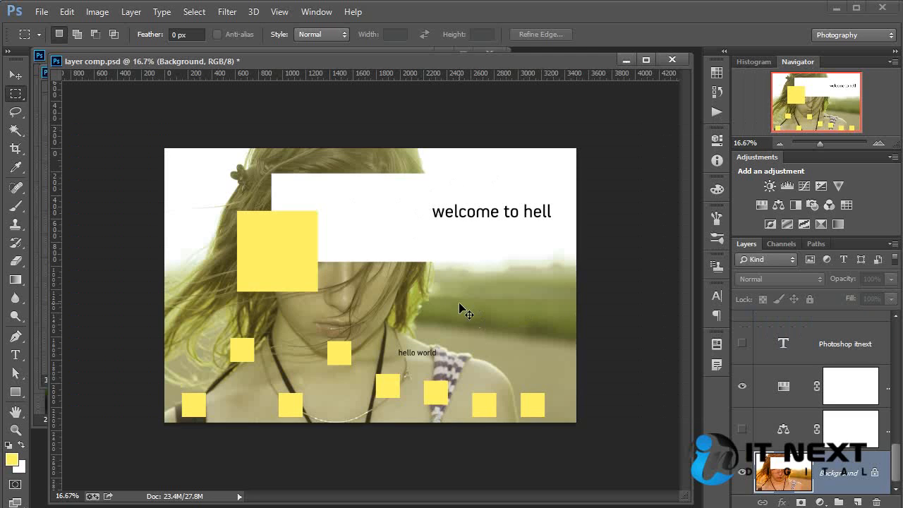
pyautogui.click(67, 12)
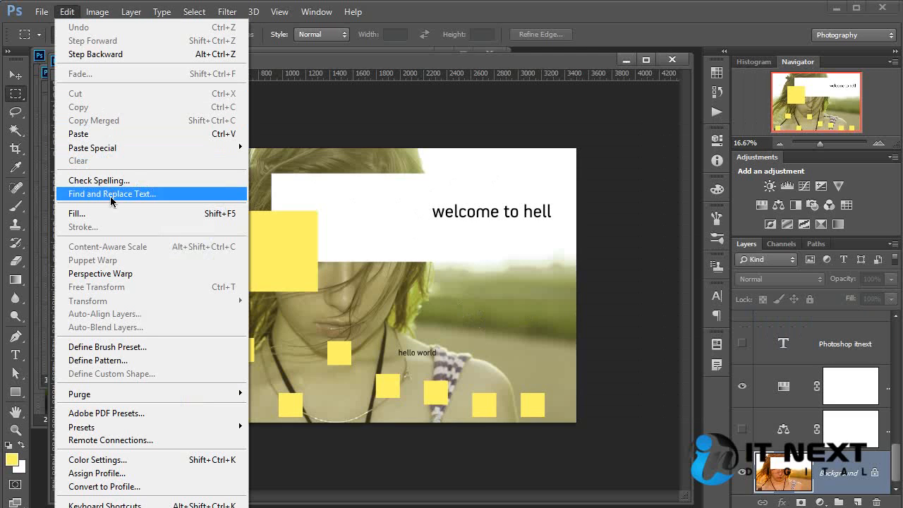
pyautogui.click(122, 134)
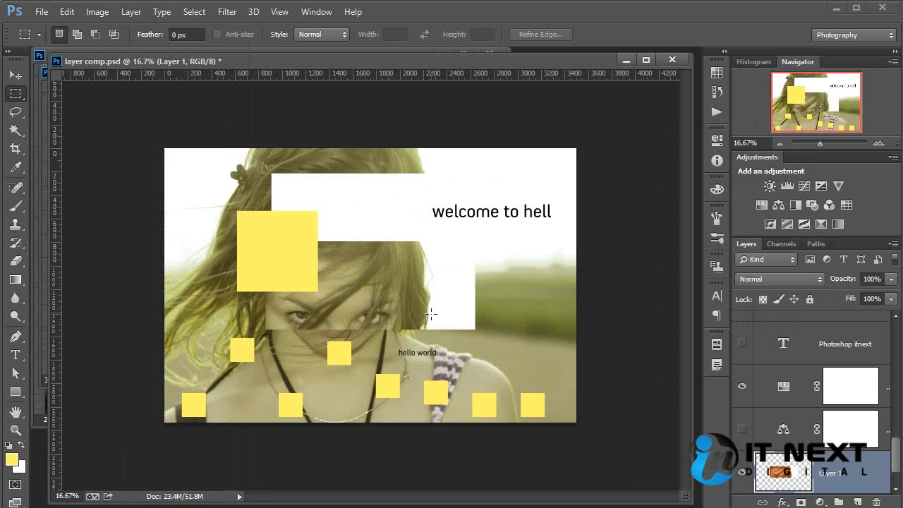
pyautogui.hotkey('ctrl', 'z')
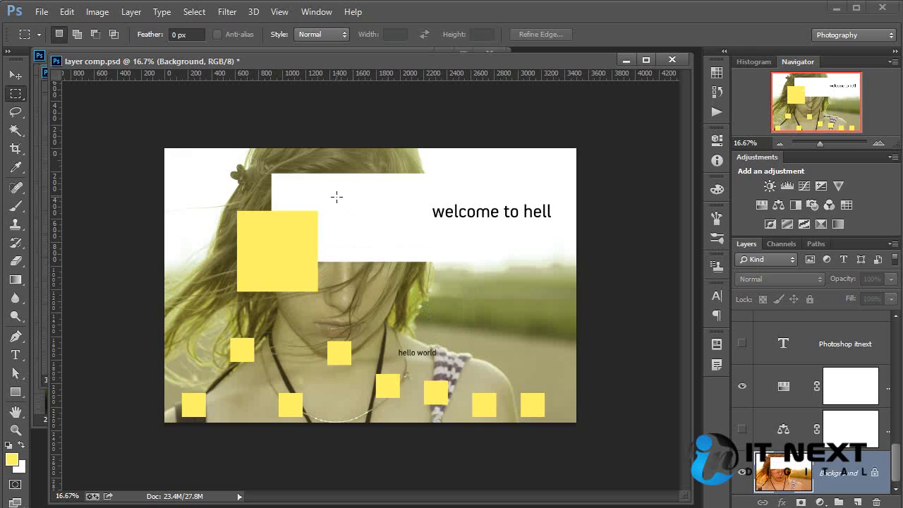
# Step: Paste the cut area in place, and undo both that paste and the cut
pyautogui.click(67, 12)
pyautogui.moveTo(149, 148)
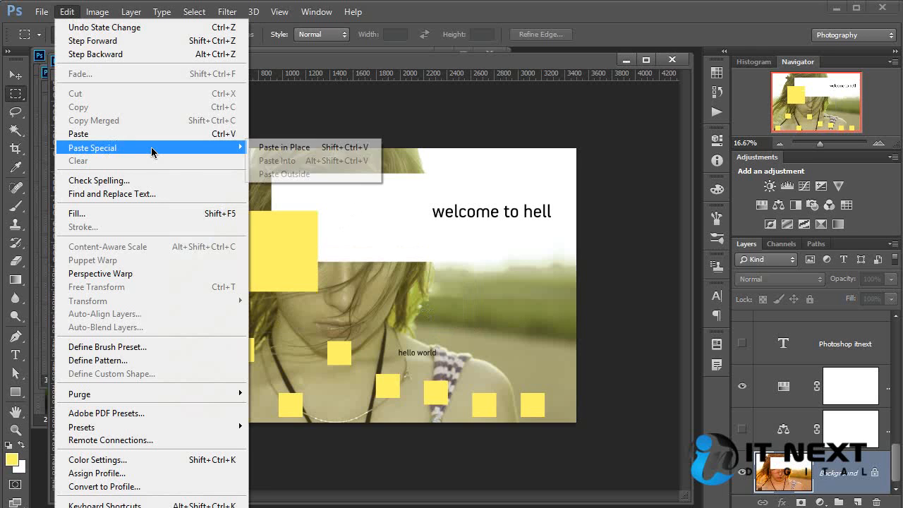
pyautogui.click(301, 146)
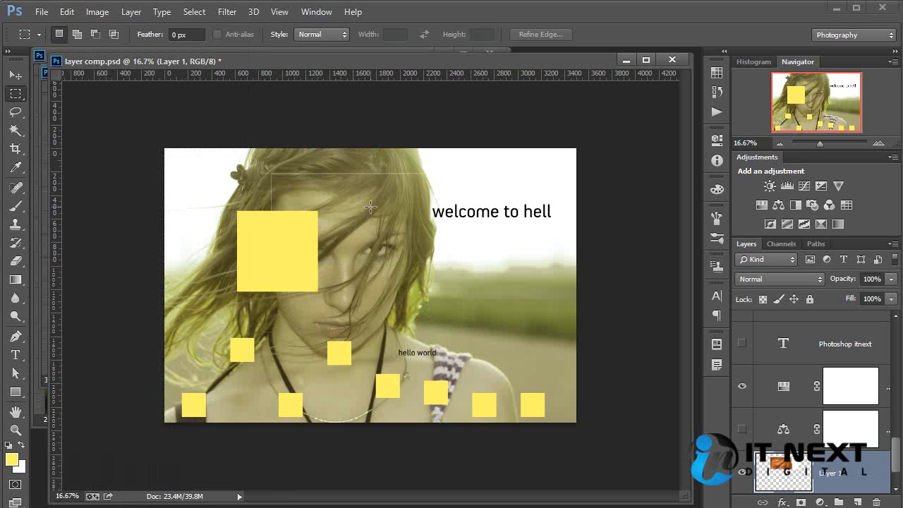
pyautogui.hotkey('ctrl', 'z')
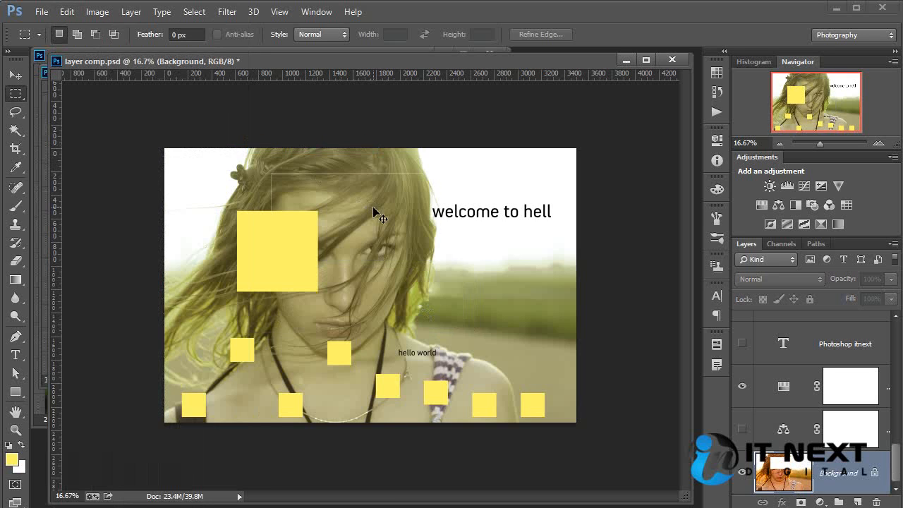
pyautogui.hotkey('alt', 'ctrl', 'z')
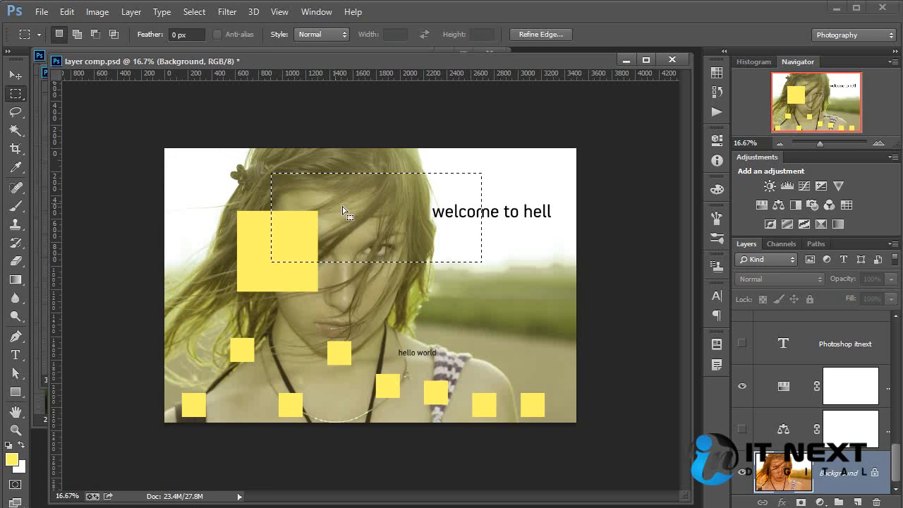
# Step: Copy the selected area into a new 1781 × 751 px document and close that document without saving
pyautogui.click(67, 12)
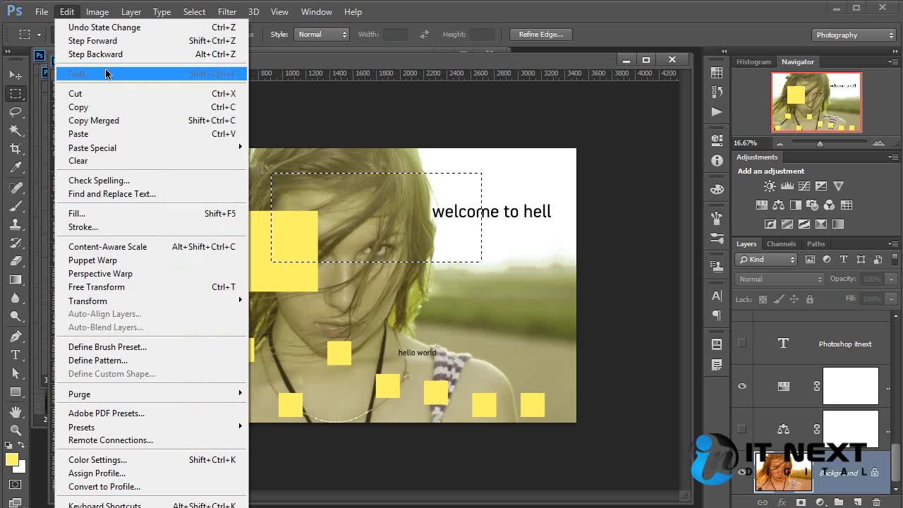
pyautogui.click(79, 107)
pyautogui.click(35, 12)
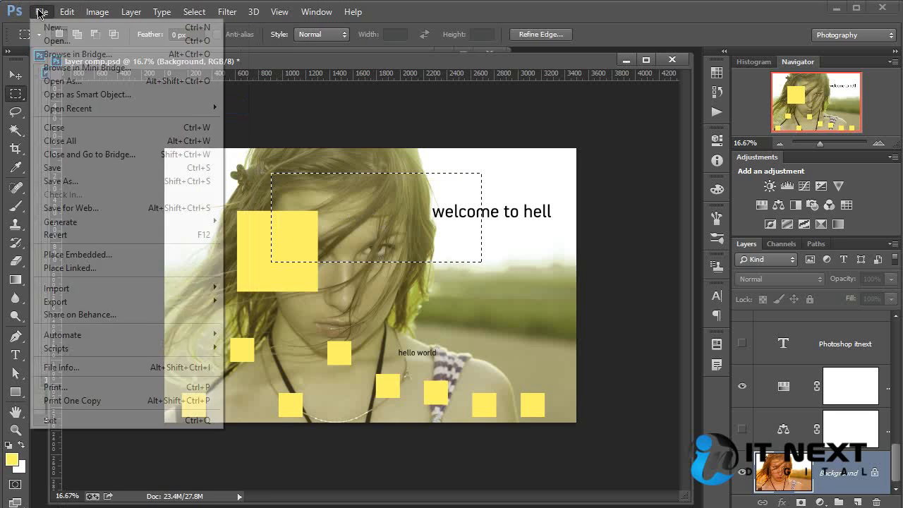
pyautogui.click(40, 29)
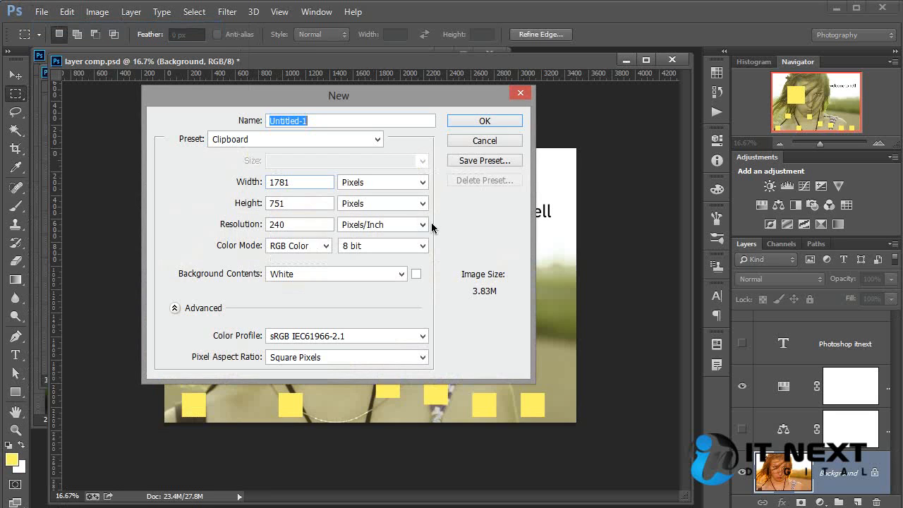
pyautogui.click(452, 125)
pyautogui.click(67, 12)
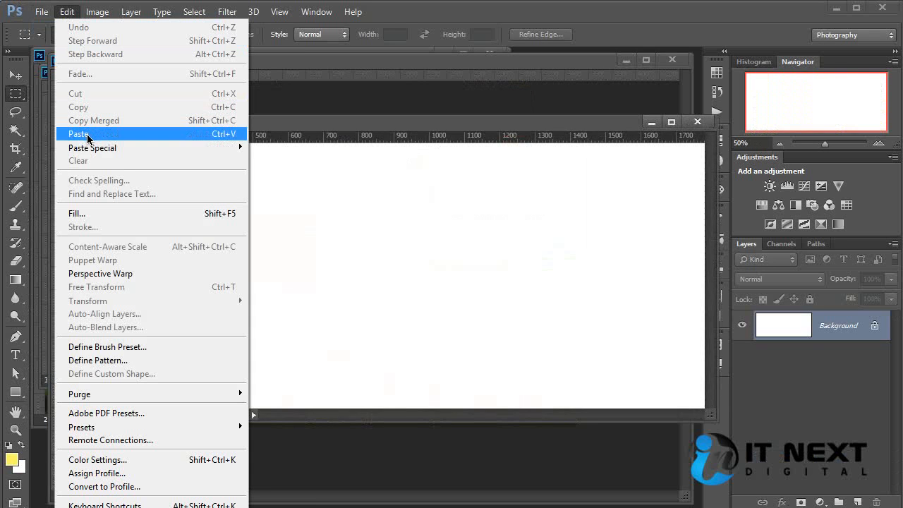
pyautogui.click(86, 134)
pyautogui.click(696, 122)
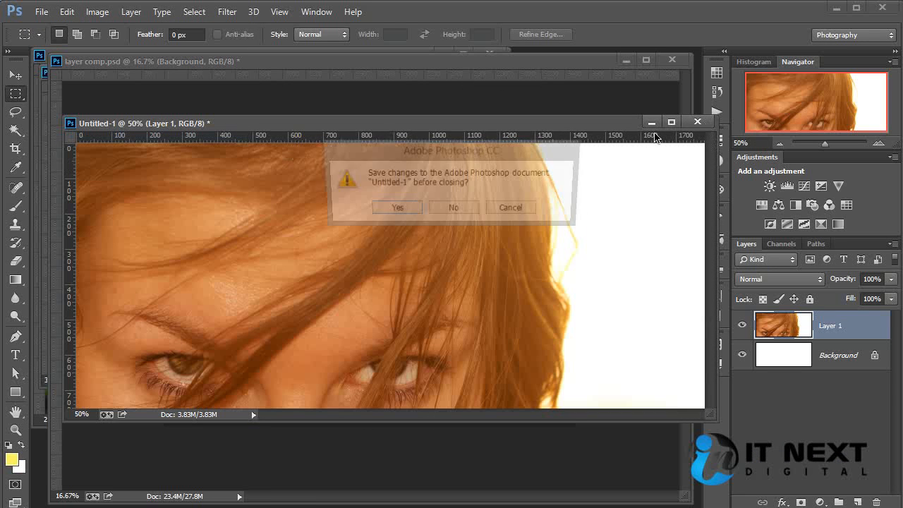
pyautogui.click(460, 206)
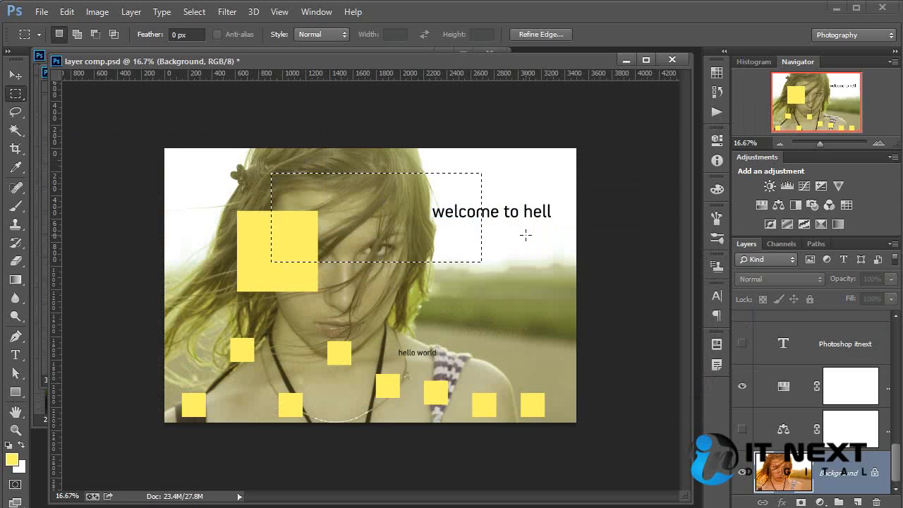
# Step: Paste the copy into layer comp.psd with the marquee active, undo the paste, and deselect
pyautogui.click(70, 13)
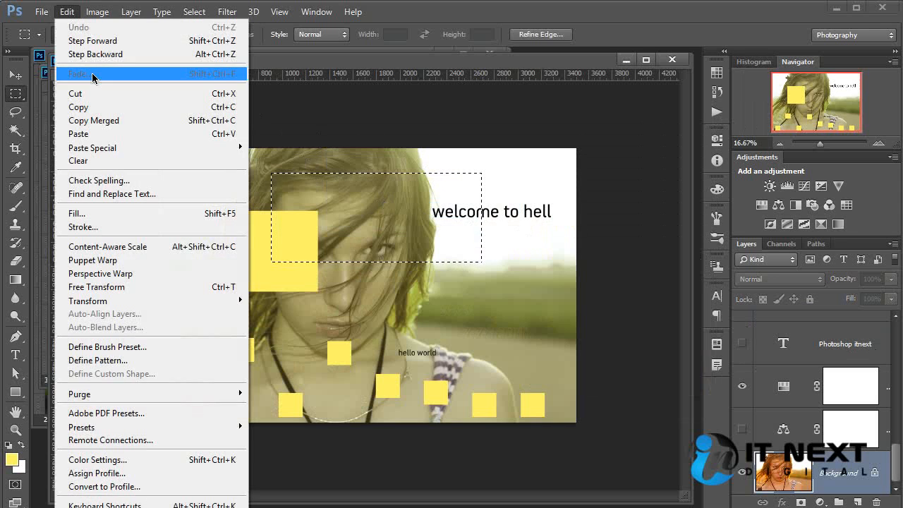
pyautogui.click(117, 133)
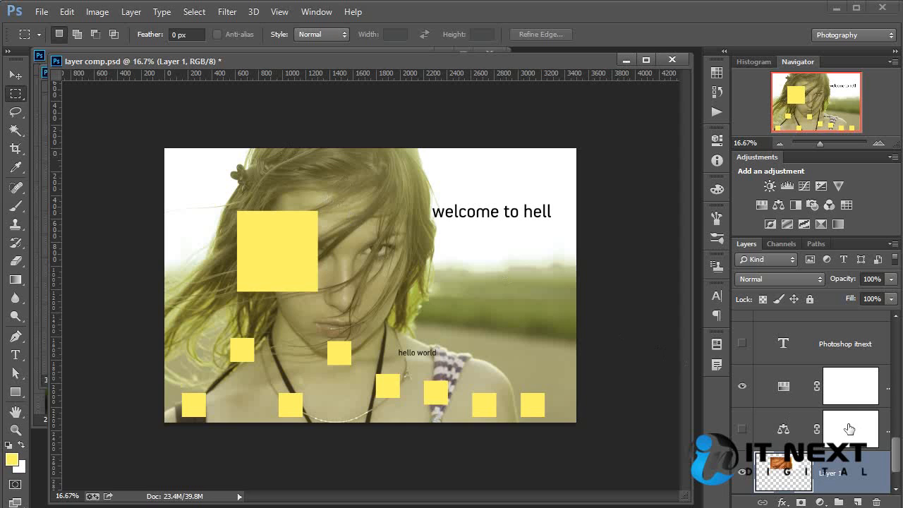
pyautogui.hotkey('ctrl', 'z')
pyautogui.hotkey('ctrl', 'd')
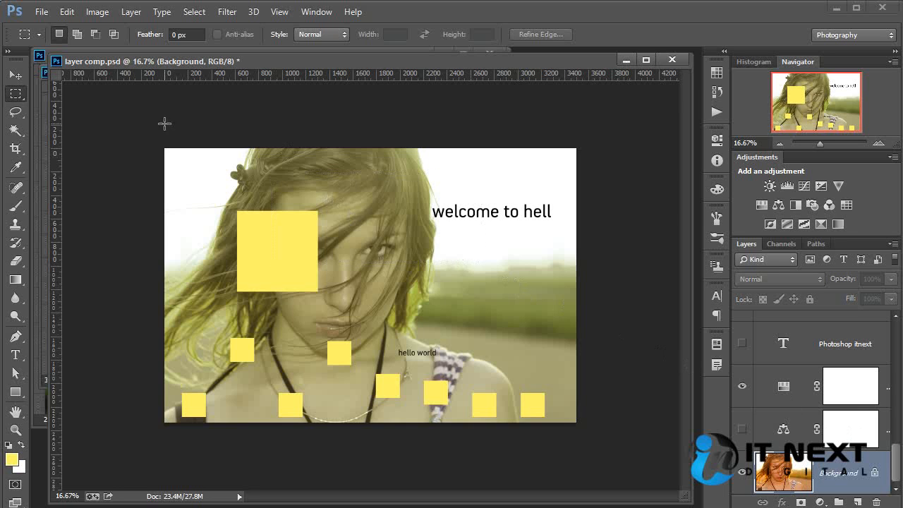
# Step: Paste the copy into layer comp.psd with nothing selected, and undo the paste
pyautogui.click(67, 12)
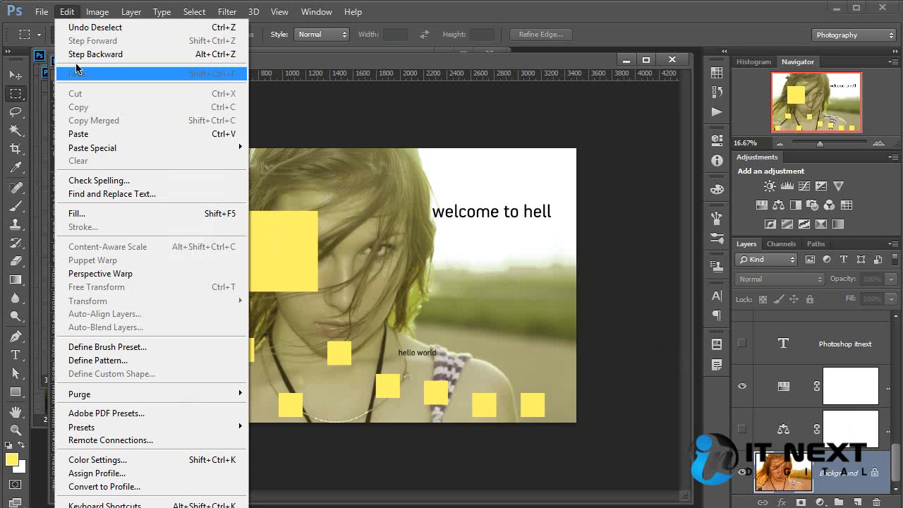
pyautogui.click(93, 133)
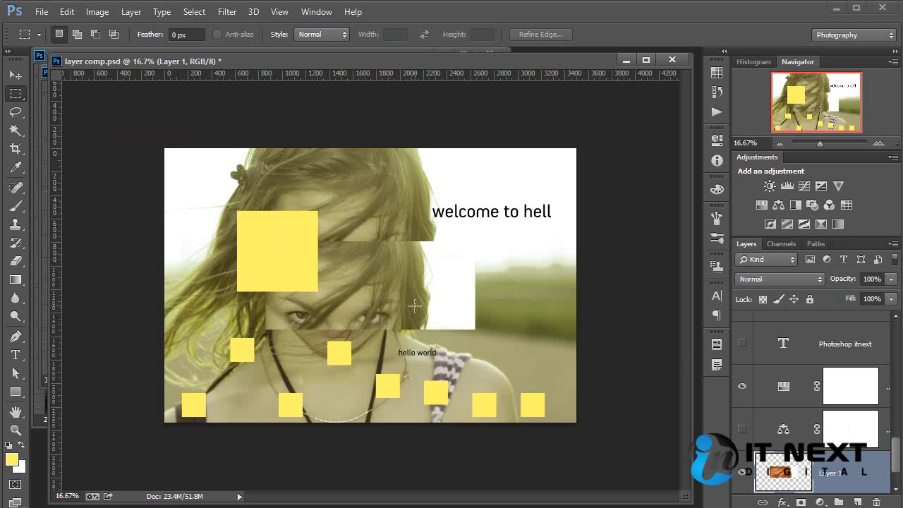
pyautogui.hotkey('ctrl', 'z')
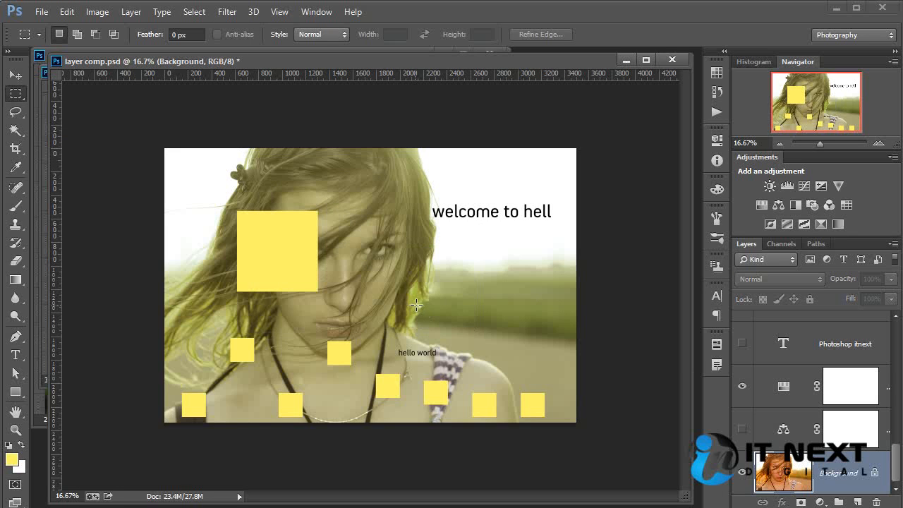
# Step: Paste the copy in place as a layer raised above Rectangle 2 copy 7, and delete that layer
pyautogui.click(67, 12)
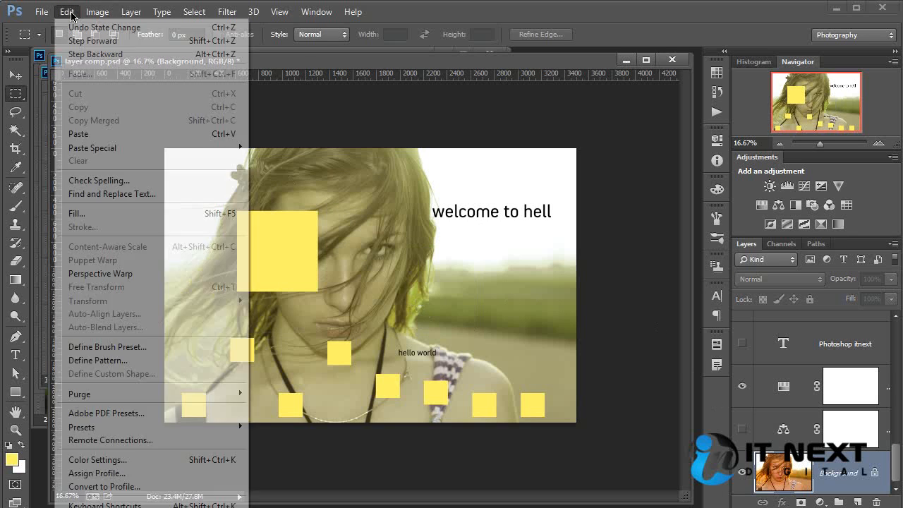
pyautogui.moveTo(137, 154)
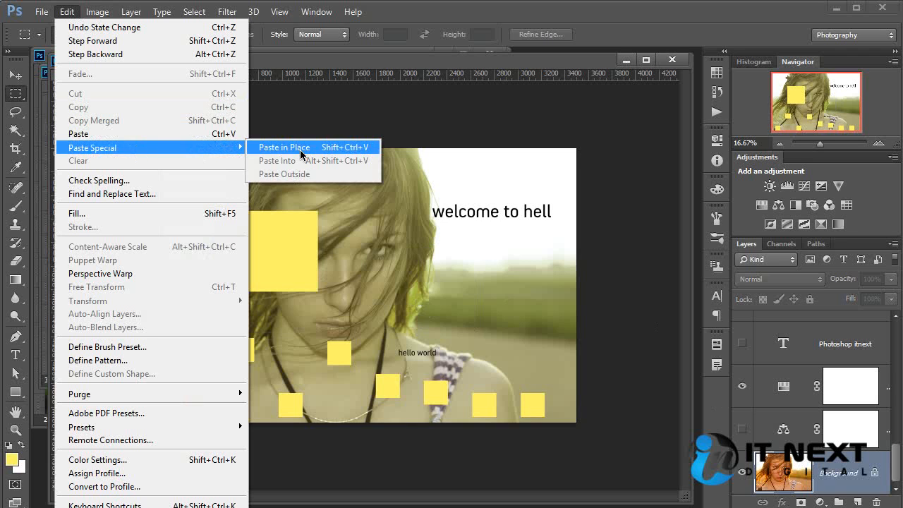
pyautogui.click(301, 150)
pyautogui.moveTo(784, 471); pyautogui.dragTo(807, 321)
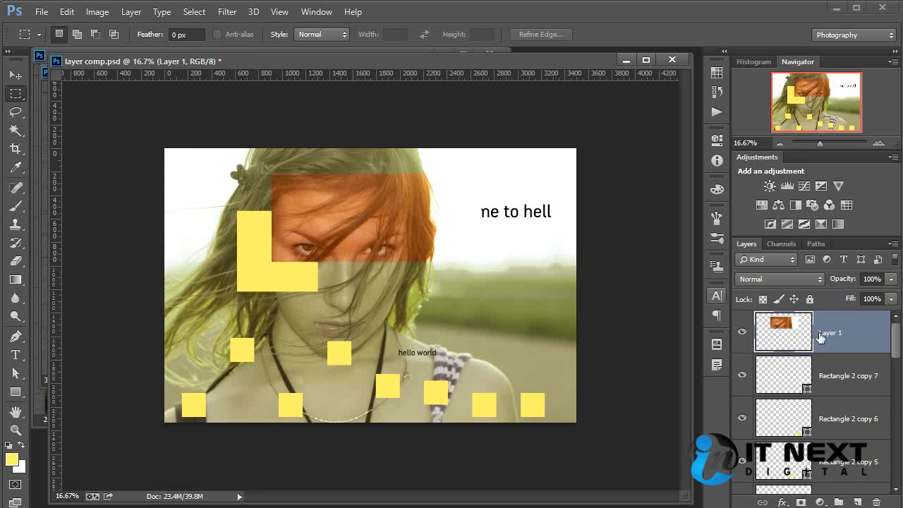
pyautogui.press('Delete')
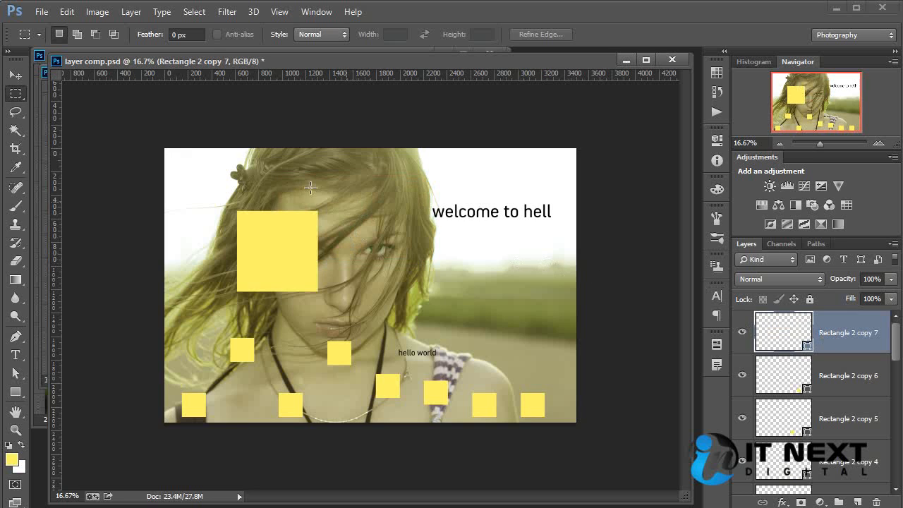
# Step: Draw a rectangular marquee over the eyes, the large yellow square's edge and part of "welcome to hell", and select the Background layer
pyautogui.moveTo(273, 169); pyautogui.dragTo(499, 266)
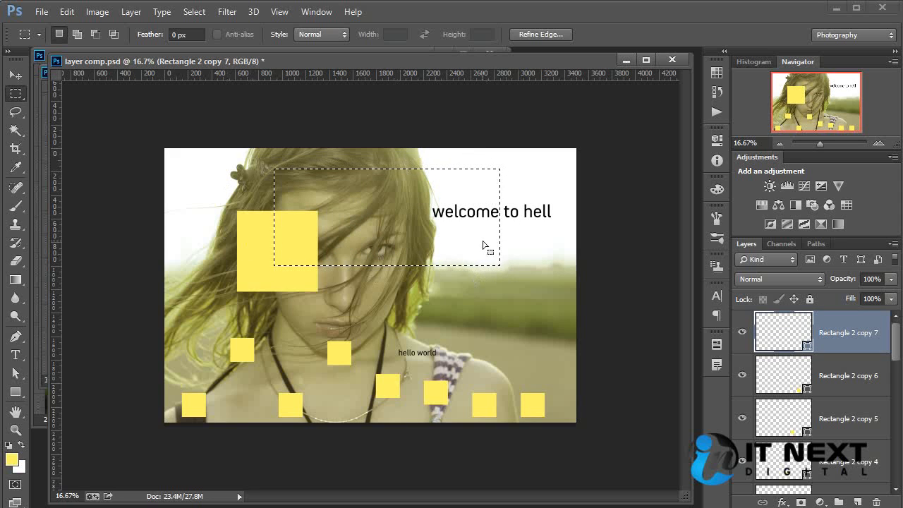
pyautogui.click(67, 12)
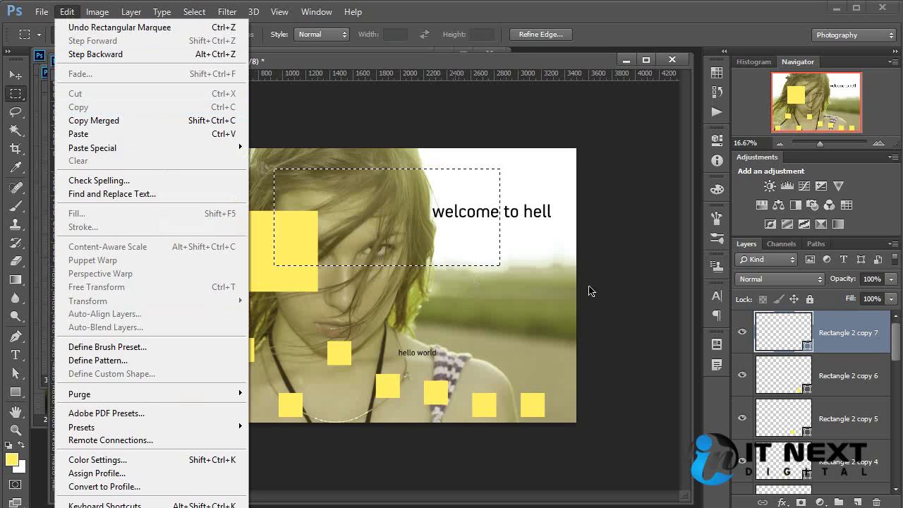
pyautogui.moveTo(895, 346); pyautogui.dragTo(895, 469)
pyautogui.click(846, 467)
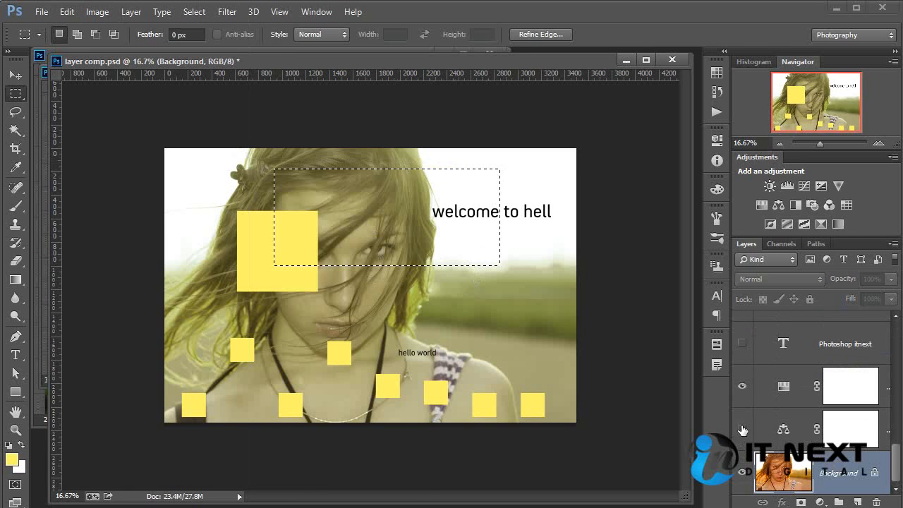
# Step: Copy the marquee area from the Background layer and create a new document for it
pyautogui.click(67, 12)
pyautogui.click(96, 95)
pyautogui.click(41, 12)
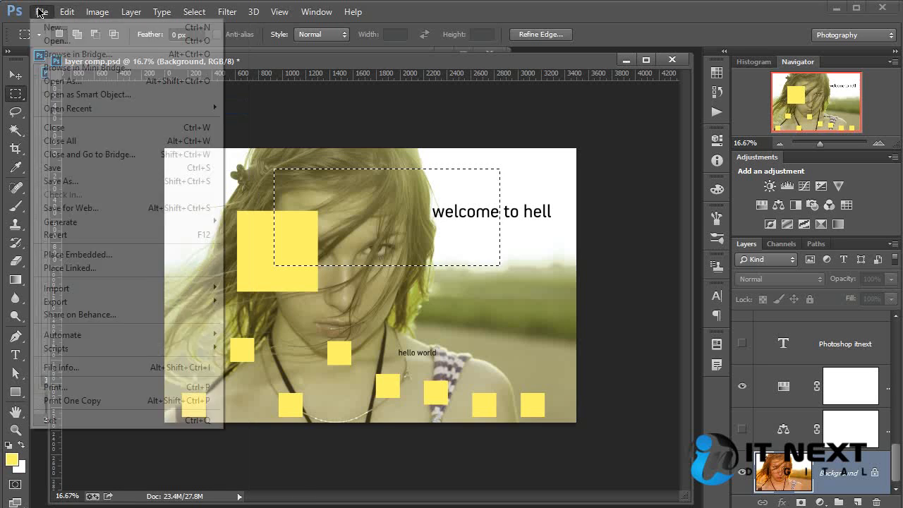
pyautogui.click(64, 28)
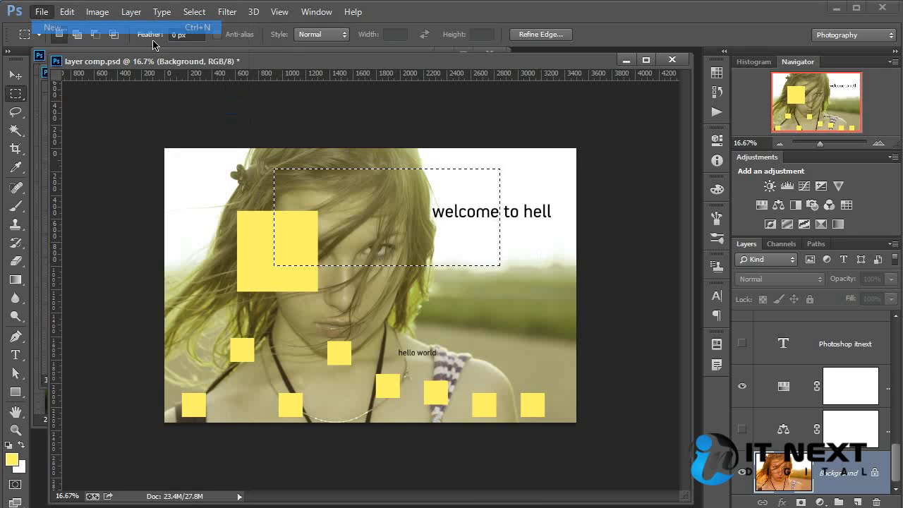
pyautogui.click(455, 122)
pyautogui.moveTo(468, 121); pyautogui.dragTo(498, 292)
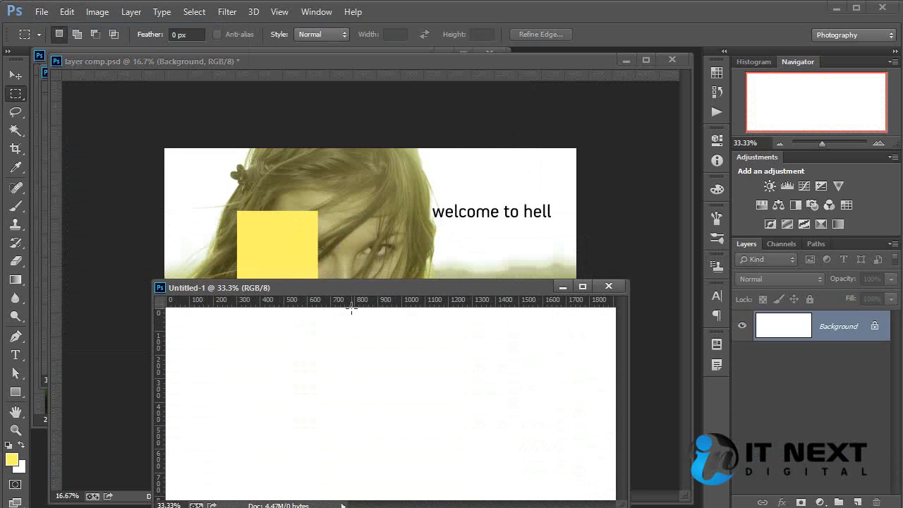
# Step: Paste the Background copy into the new document and close that document without saving
pyautogui.hotkey('ctrl', 'v')
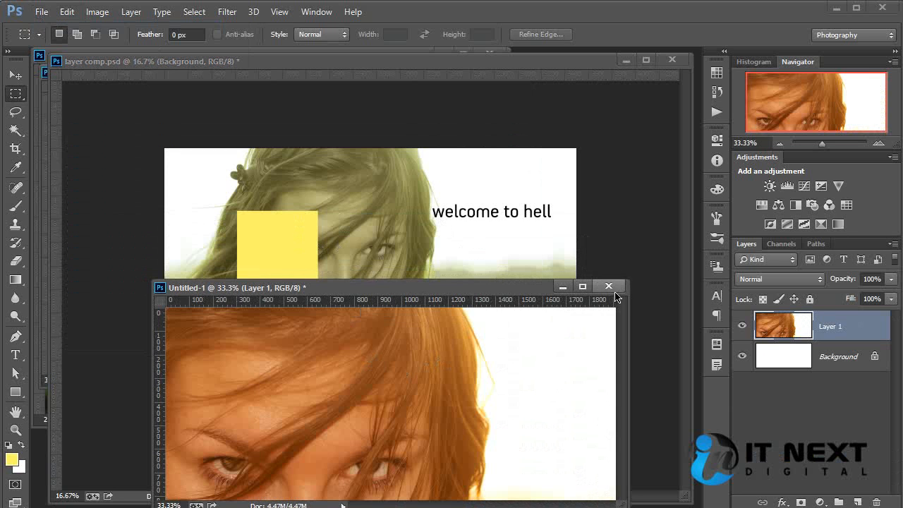
pyautogui.click(607, 285)
pyautogui.click(455, 210)
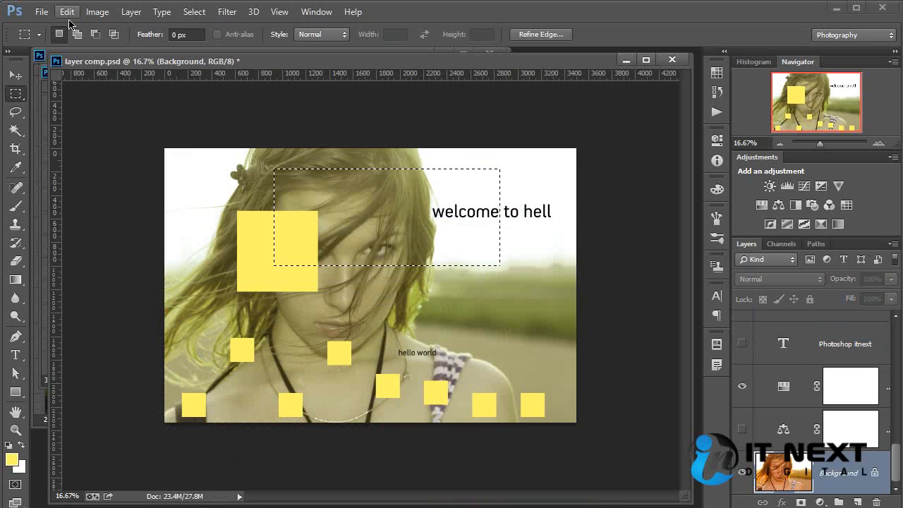
# Step: Copy the marquee area of layer comp.psd with Copy Merged and create another new document
pyautogui.click(67, 12)
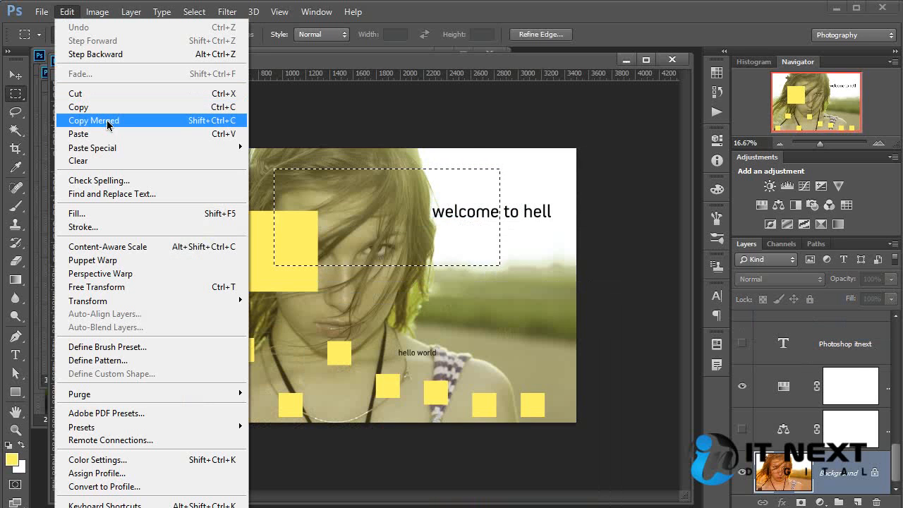
pyautogui.click(105, 120)
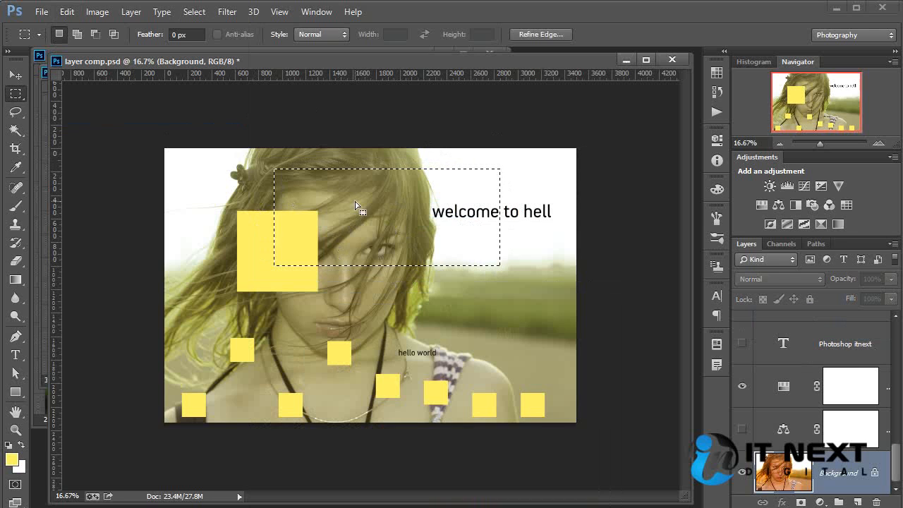
pyautogui.click(42, 12)
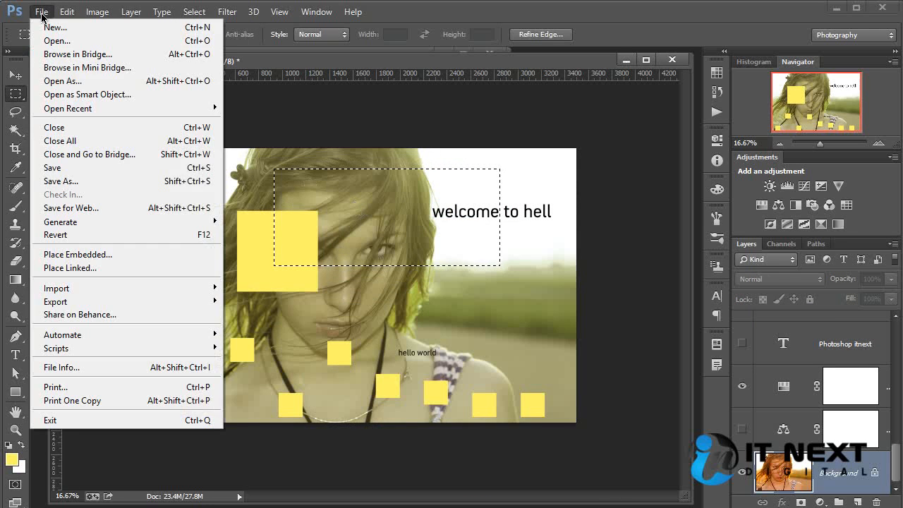
pyautogui.click(56, 25)
pyautogui.click(458, 120)
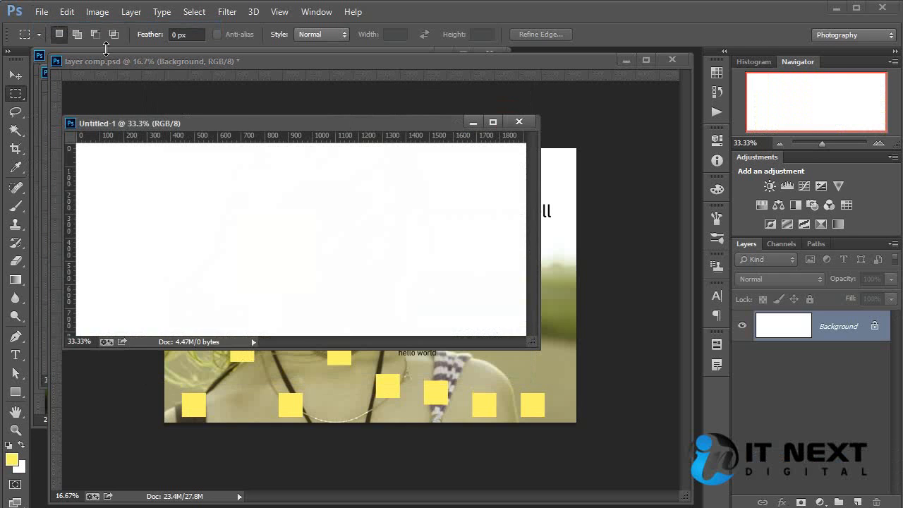
# Step: Paste the merged copy into the new document and close that document without saving
pyautogui.click(57, 12)
pyautogui.click(120, 133)
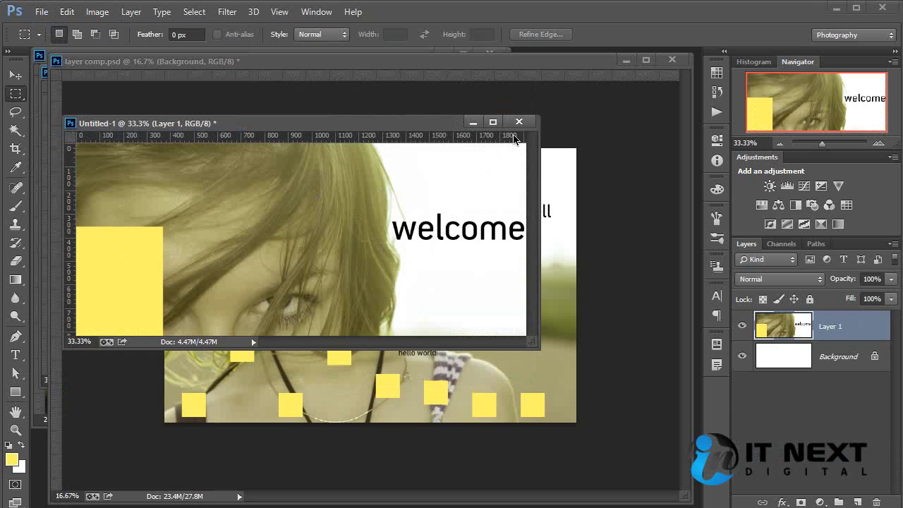
pyautogui.click(519, 122)
pyautogui.click(452, 210)
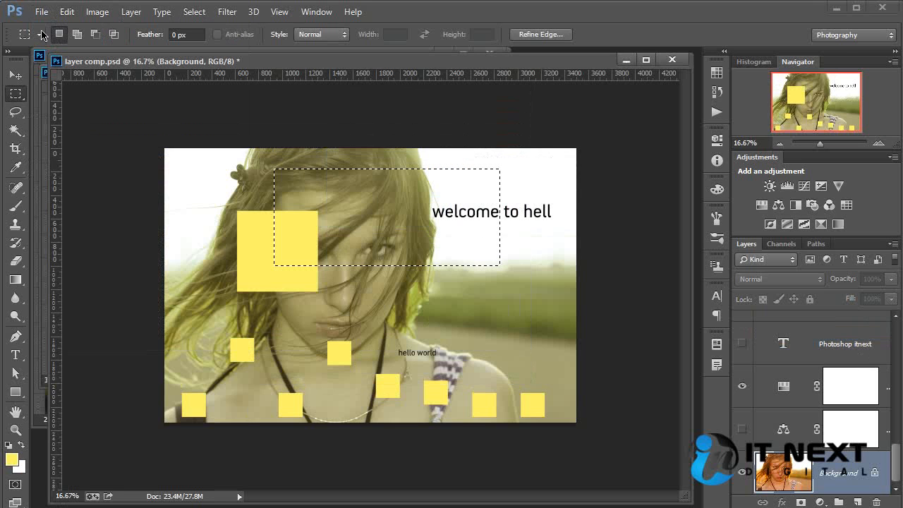
# Step: Copy only the Background layer's pixels inside the marquee in layer comp.psd
pyautogui.click(67, 12)
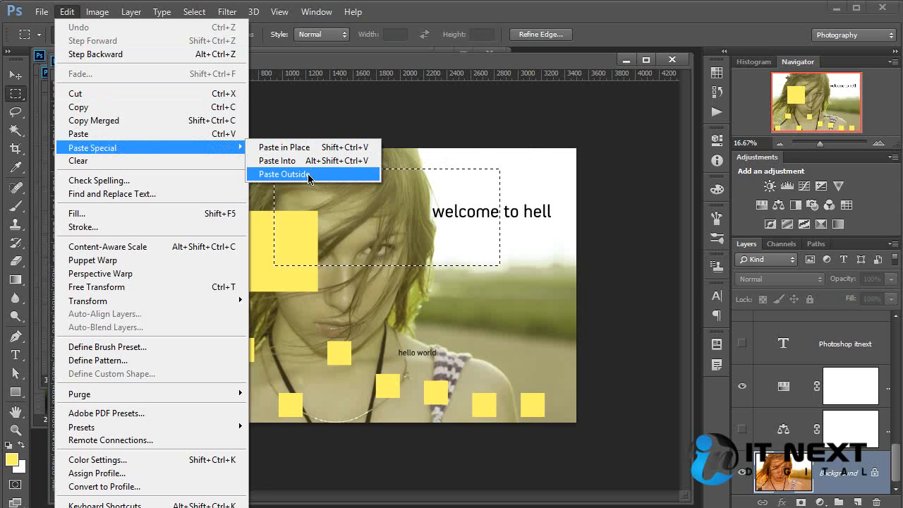
pyautogui.click(520, 134)
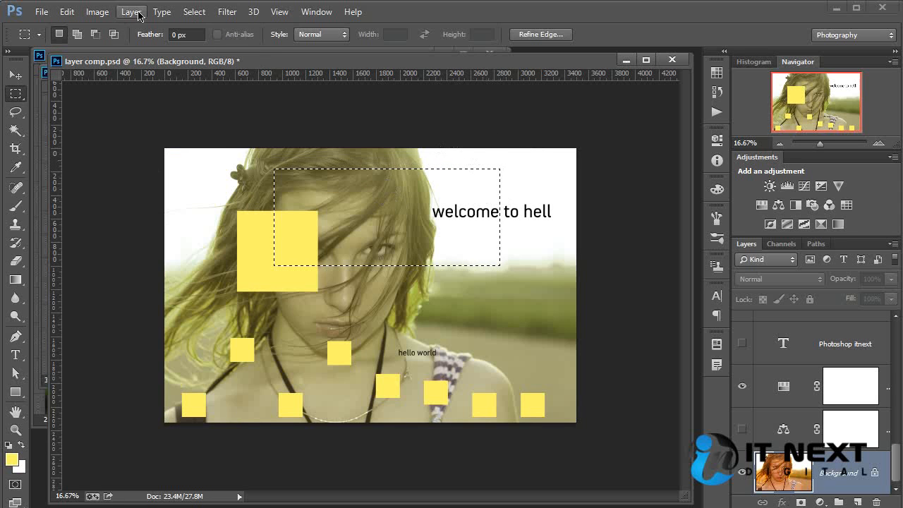
pyautogui.click(67, 12)
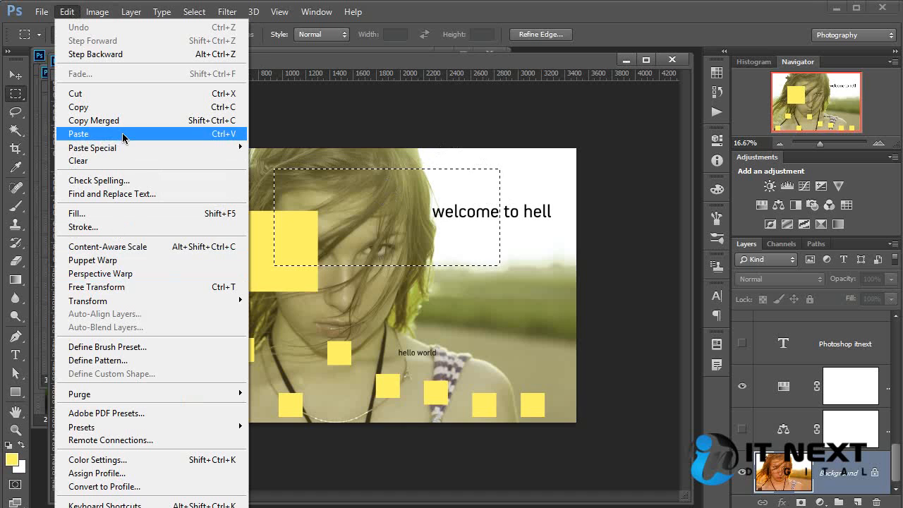
pyautogui.click(122, 107)
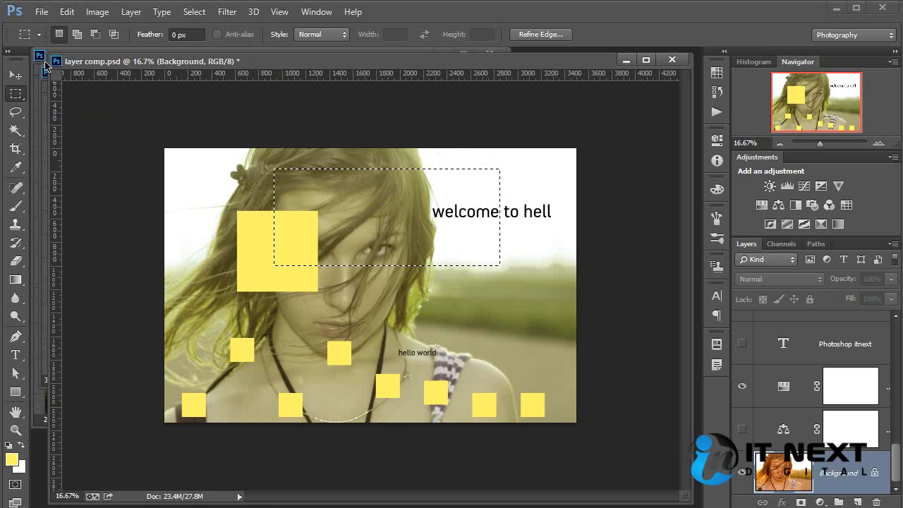
# Step: Paste the Background copy inside the marquee with Paste Into, and undo the paste
pyautogui.click(67, 12)
pyautogui.moveTo(136, 147)
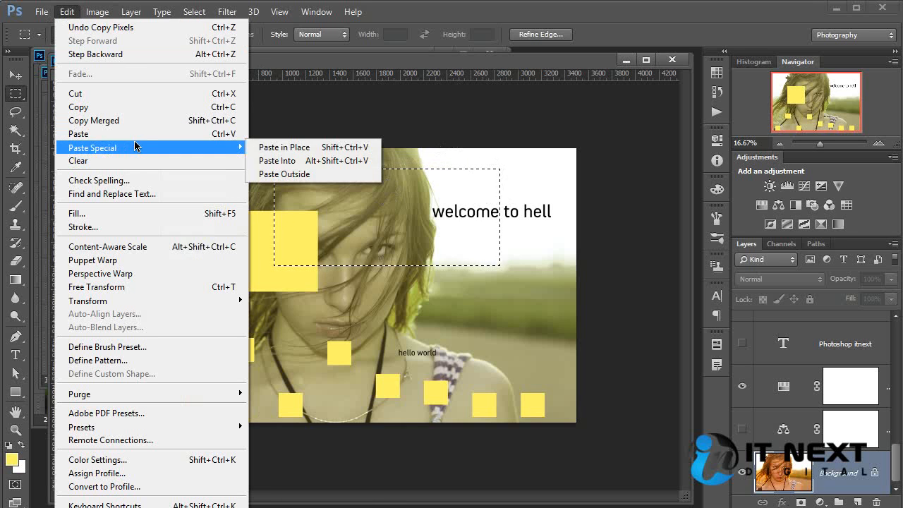
pyautogui.click(335, 161)
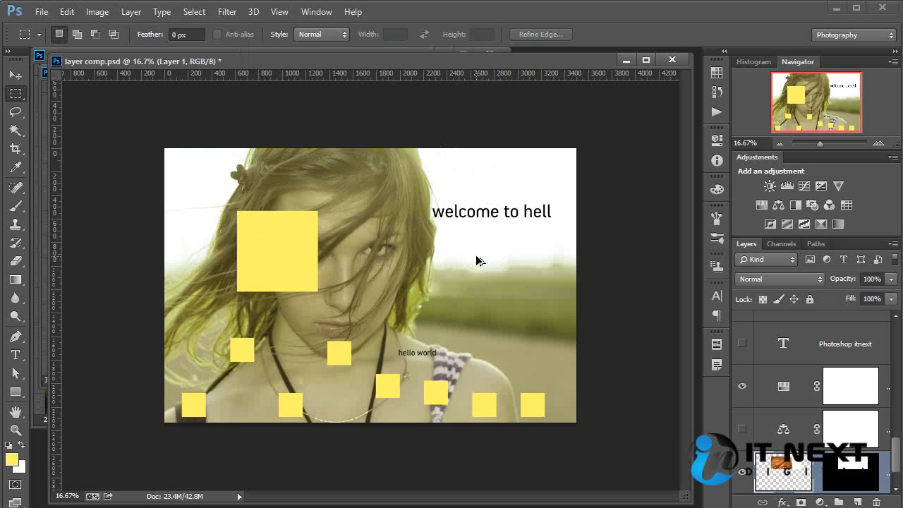
pyautogui.hotkey('ctrl', 'z')
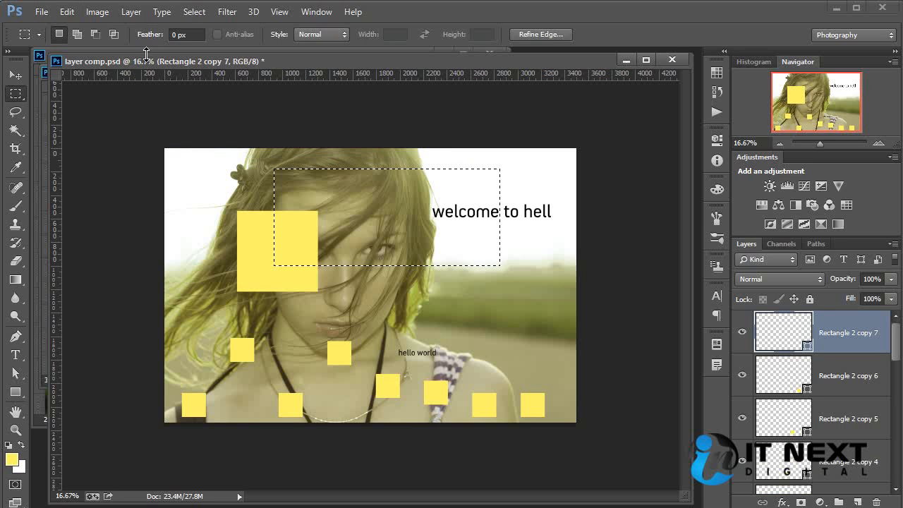
# Step: Paste the copy above Rectangle 2 copy 7 with Paste Outside and select the pasted layer's mask
pyautogui.click(67, 12)
pyautogui.moveTo(132, 149)
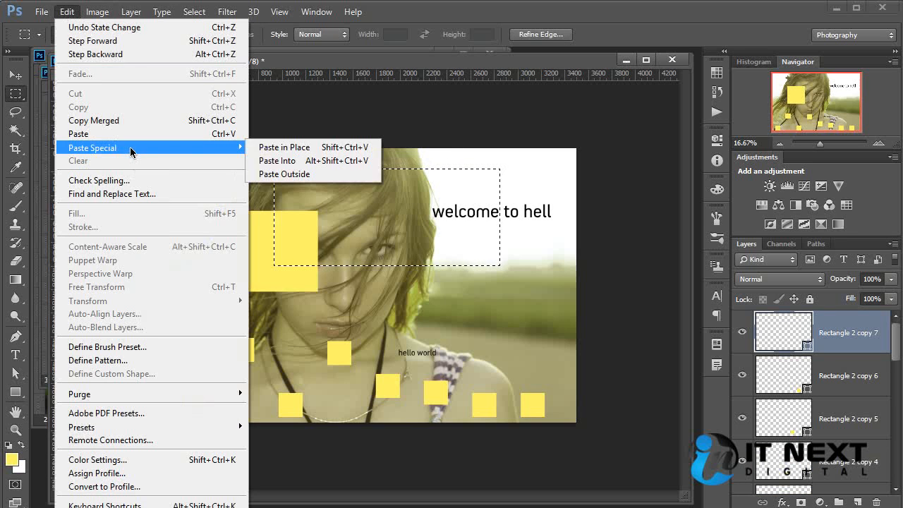
pyautogui.click(289, 175)
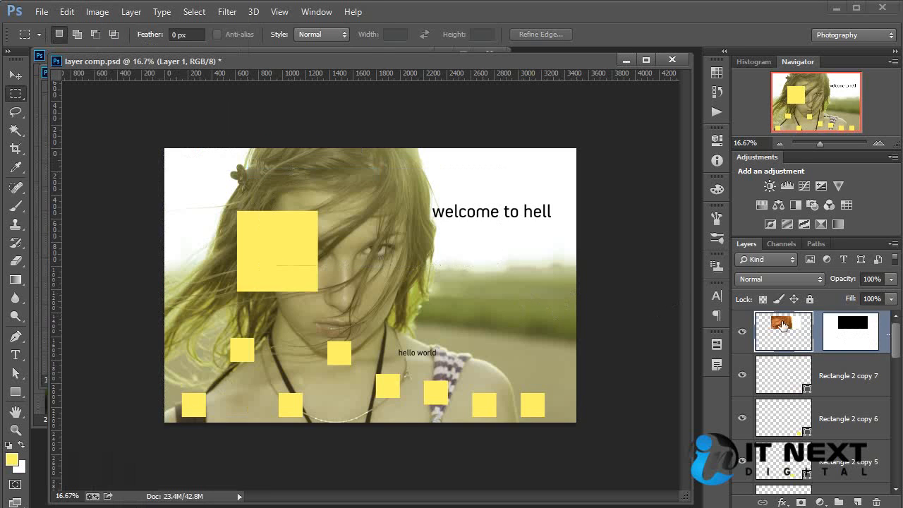
pyautogui.click(855, 332)
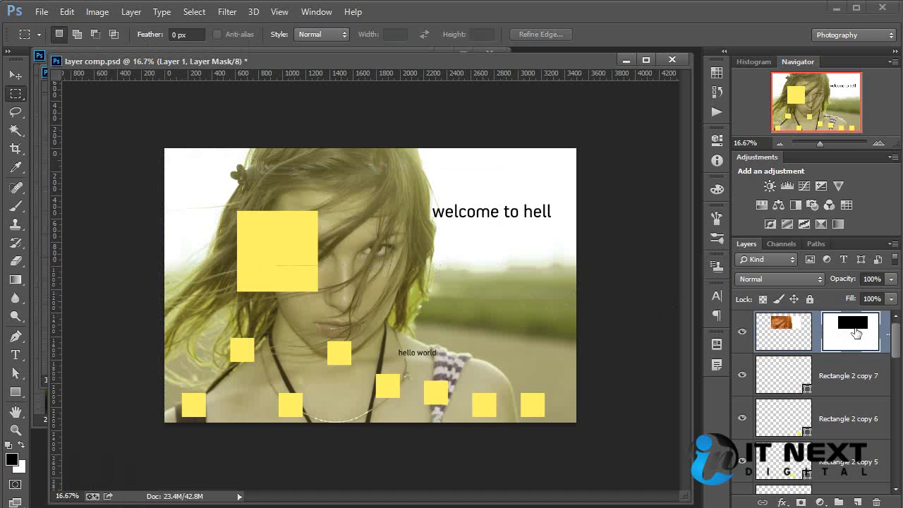
# Step: Brush white across the eyes on the pasted layer's mask, and undo the stroke
pyautogui.press('b')
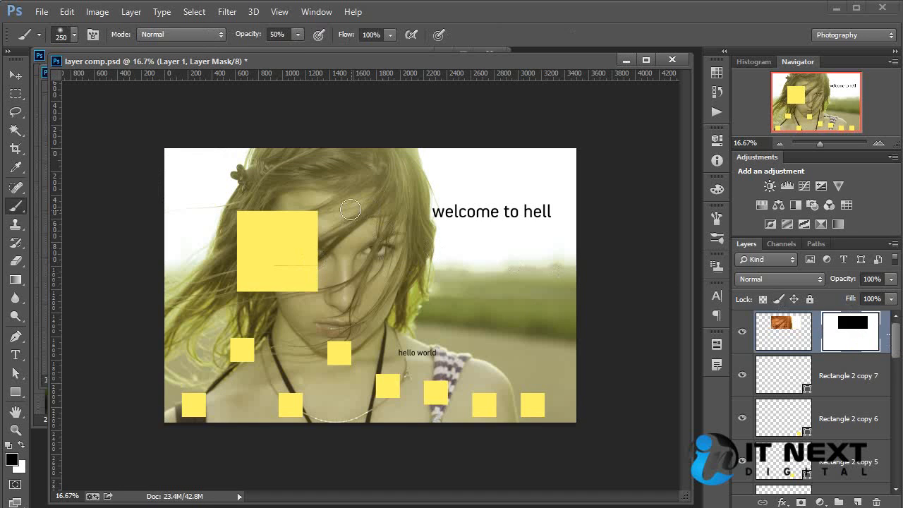
pyautogui.press('x')
pyautogui.moveTo(315, 256)
pyautogui.mouseDown()
pyautogui.moveTo(400, 199)
pyautogui.moveTo(402, 227)
pyautogui.moveTo(420, 215)
pyautogui.moveTo(279, 241)
pyautogui.moveTo(319, 222)
pyautogui.moveTo(400, 242)
pyautogui.mouseUp()
pyautogui.hotkey('ctrl', 'z')
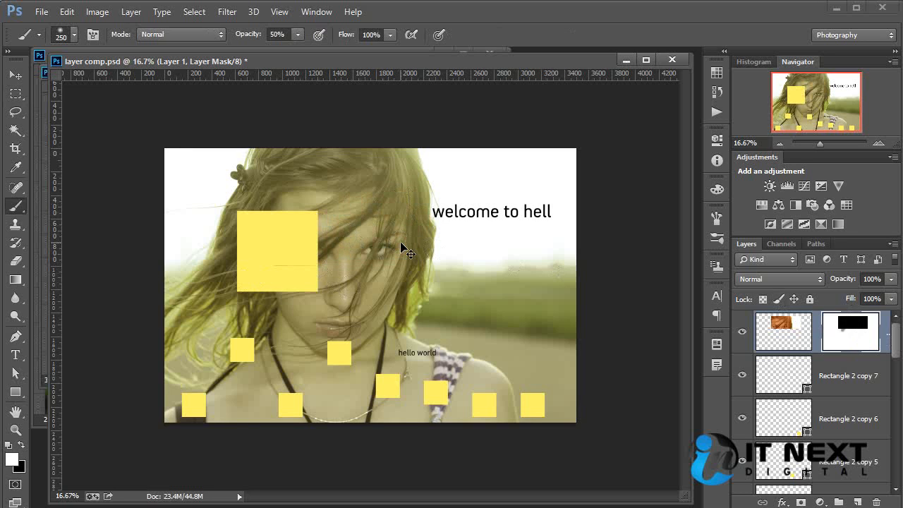
# Step: Step backward until the Paste Outside layer is removed, and deselect the marquee
pyautogui.hotkey('ctrl', 'alt', 'z')
pyautogui.hotkey('ctrl', 'alt', 'z')
pyautogui.hotkey('ctrl', 'alt', 'z')
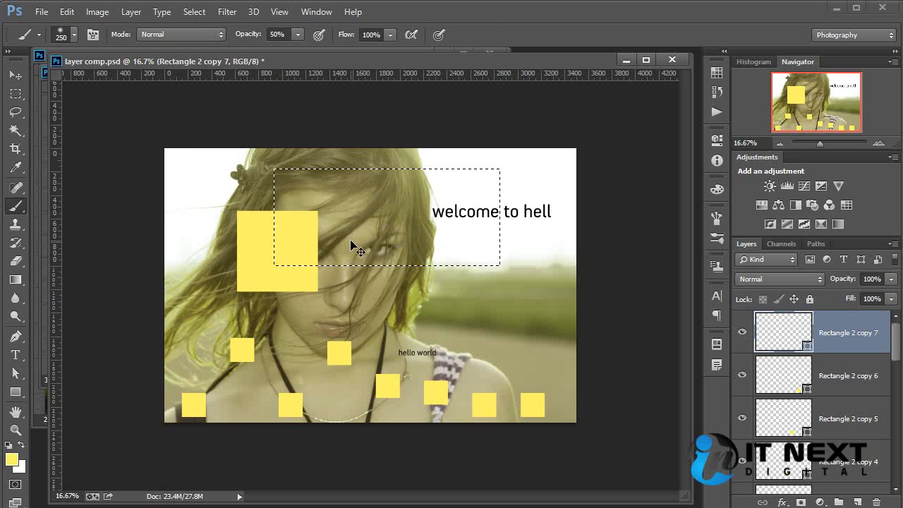
pyautogui.hotkey('ctrl', 'd')
pyautogui.click(68, 13)
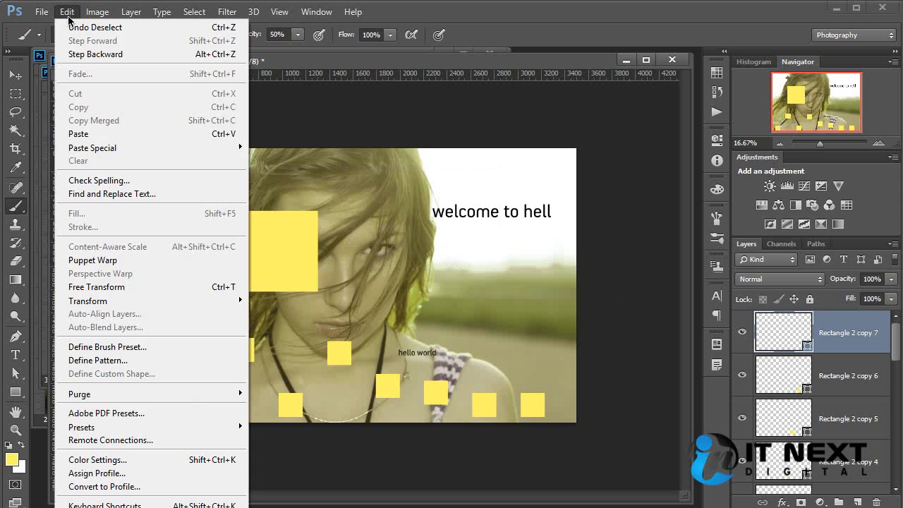